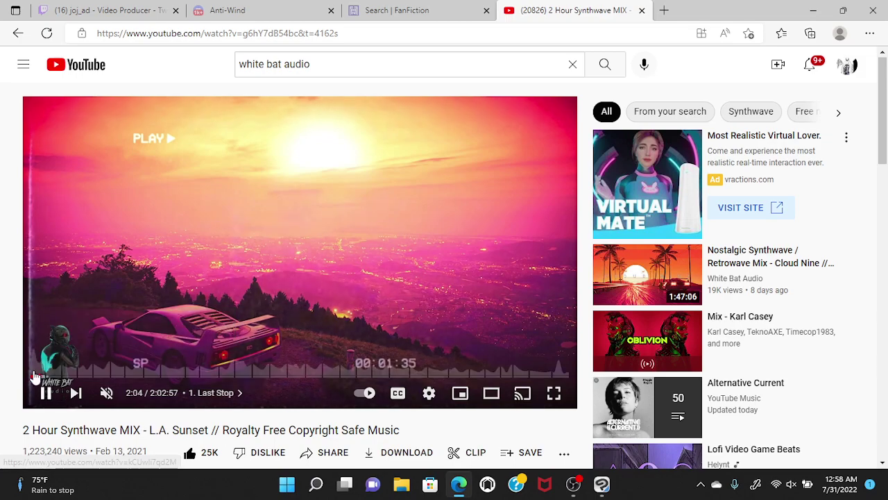
Step: Rewind the synthwave music video to its beginning and switch to Clip Studio Paint
drag(38, 377, 2, 354)
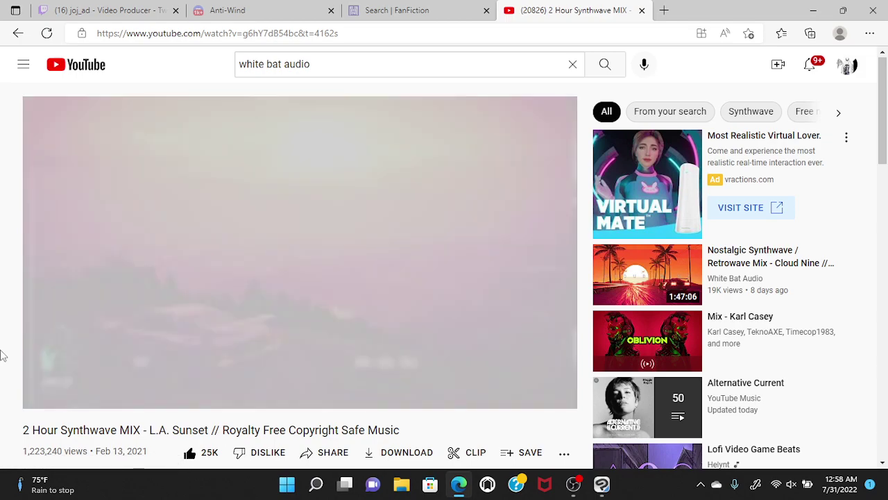
click(602, 485)
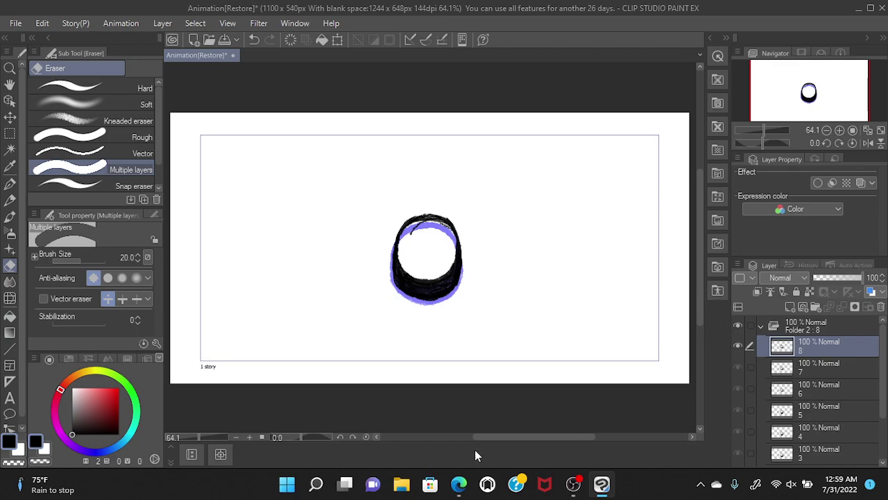
Step: Switch to the browser, unmute the synthwave video at a low volume, and return to Clip Studio Paint
click(466, 480)
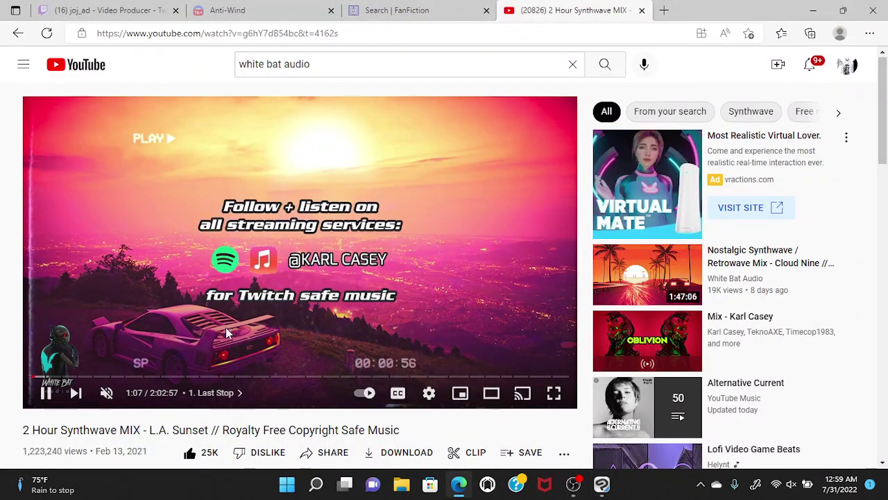
click(106, 393)
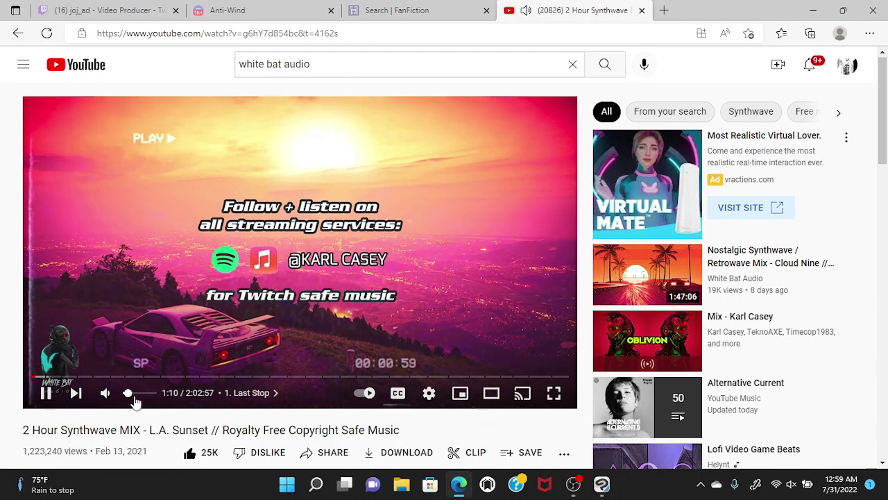
drag(135, 400, 140, 400)
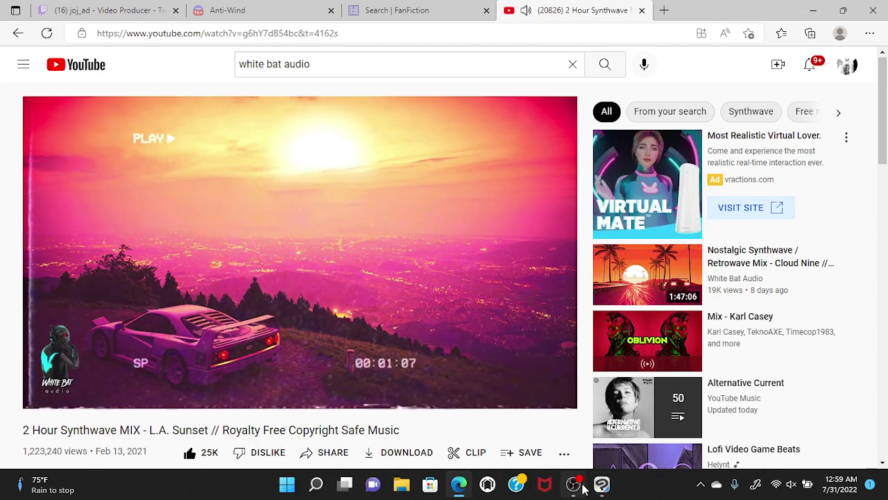
mouse_move(575, 489)
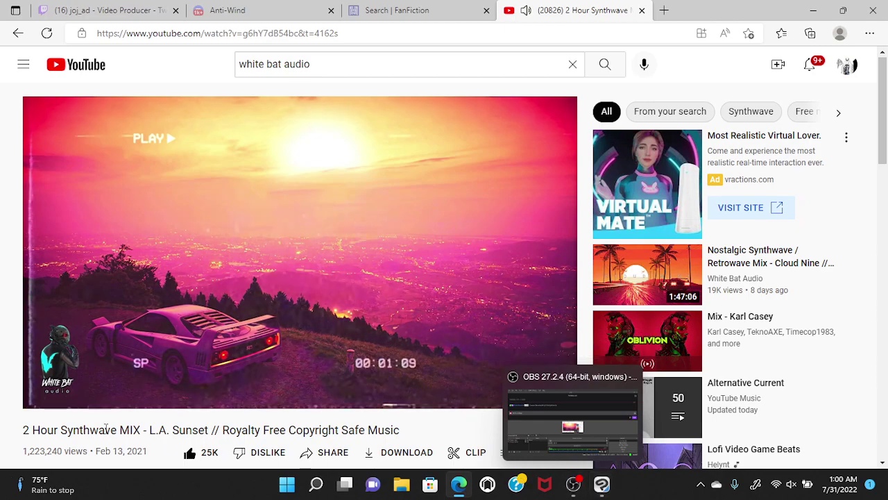
mouse_move(129, 389)
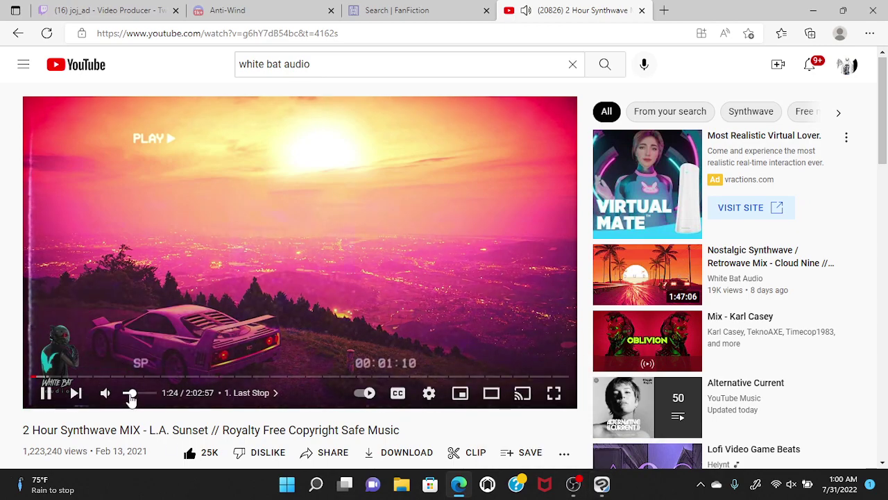
click(130, 394)
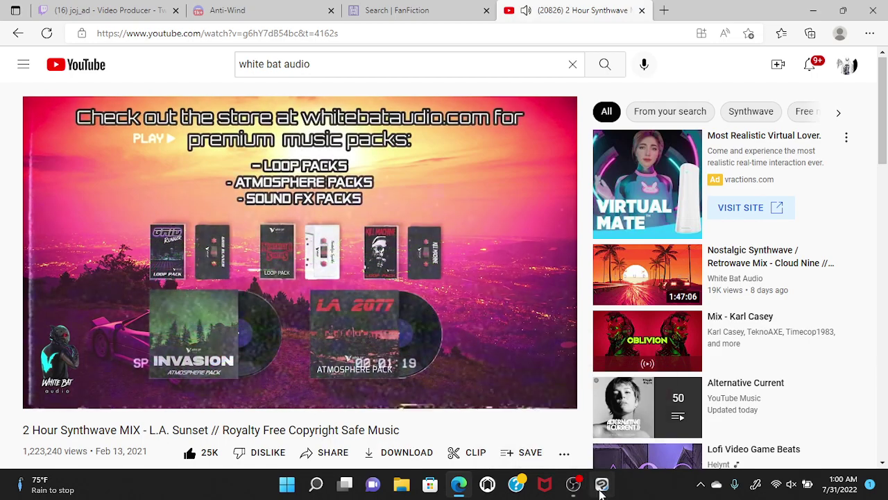
click(601, 486)
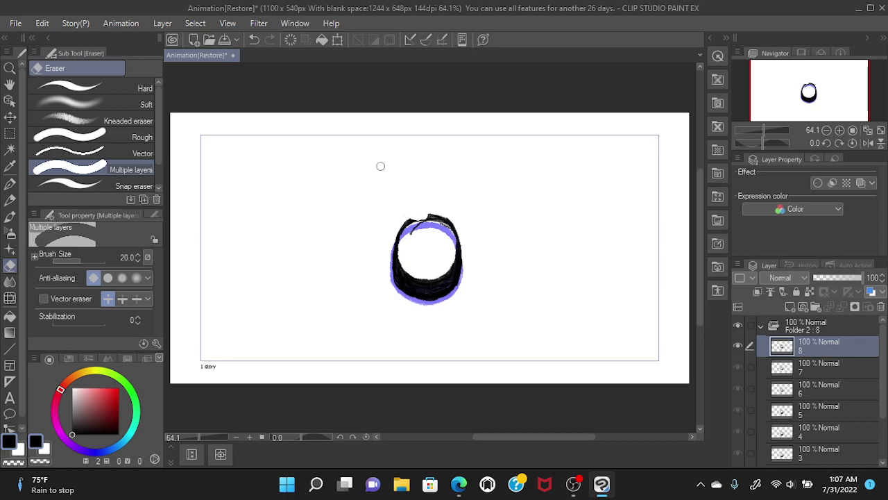
Step: Undo the erasure at the top of the black ring and thicken its outline with the Pencil at brush size 10
click(254, 39)
key(ctrl+y)
click(11, 200)
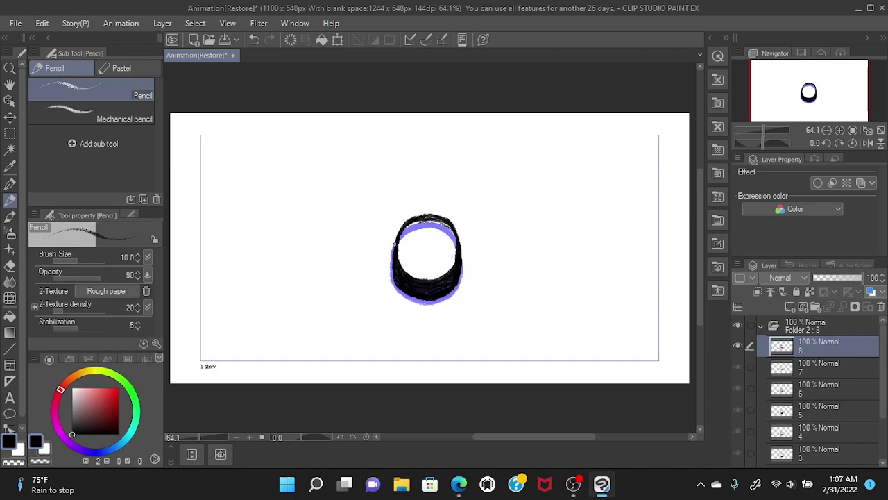
click(254, 39)
drag(444, 278, 440, 286)
Step: Try trimming the ring's outline with the Multiple layers eraser at size 20, and undo the strokes
click(11, 266)
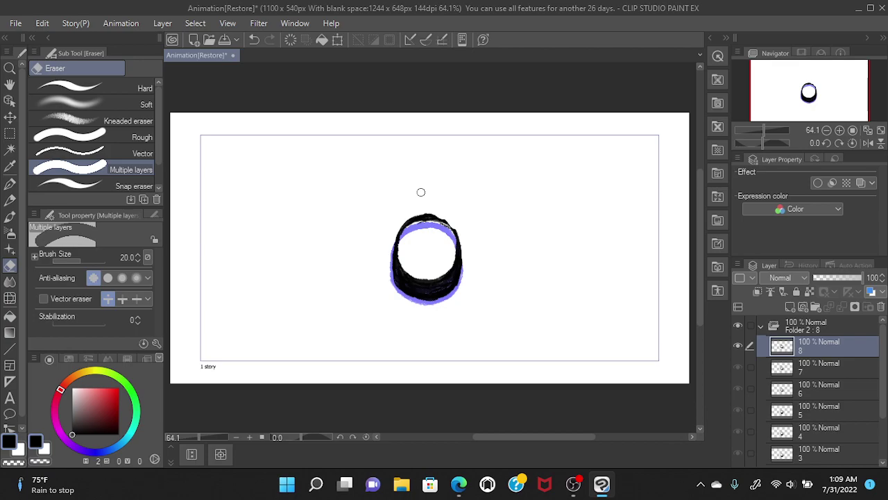
click(254, 39)
click(424, 195)
click(254, 40)
click(389, 281)
key(ctrl+z)
click(254, 39)
key(ctrl+z)
key(ctrl+z)
Step: Thicken the inner right edge of the black ring with the Pencil at brush size 10
click(10, 200)
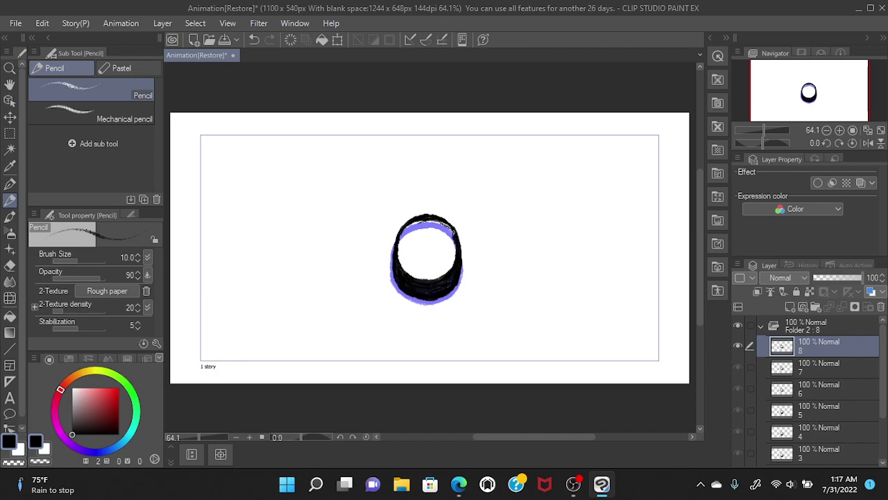
drag(455, 240, 456, 254)
drag(452, 235, 456, 263)
Step: Trim the ring's outer upper-right edge and inner right edge with the Multiple layers eraser, undoing the last erasure
click(10, 266)
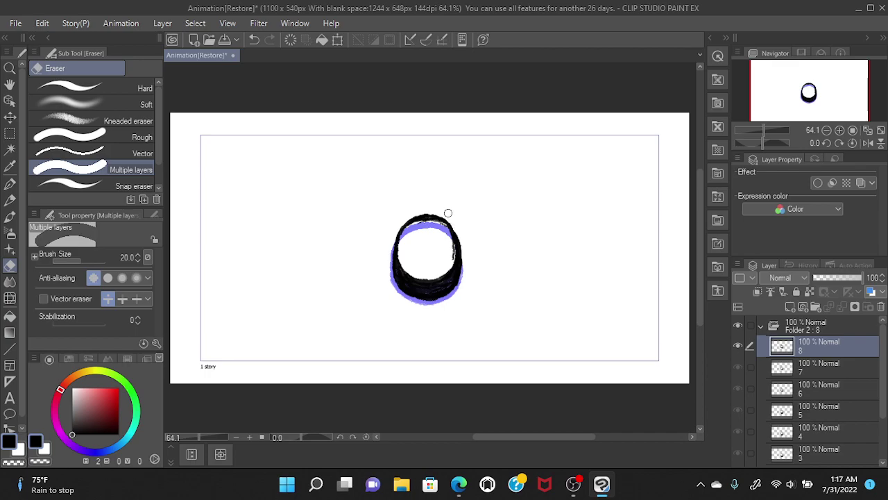
drag(450, 215, 462, 243)
drag(464, 255, 474, 244)
drag(450, 250, 447, 240)
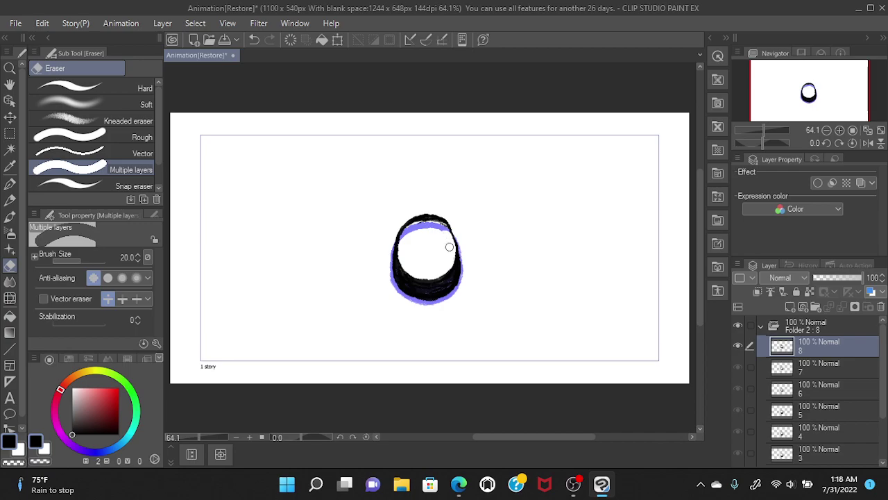
key(ctrl+z)
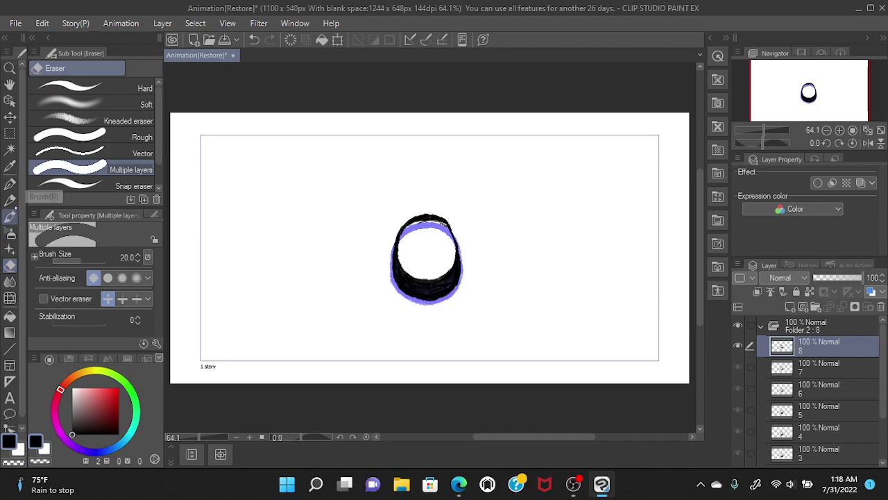
Step: Pencil in the ring's inner right edge up to the top and erase the excess inside the upper-right curve
click(10, 199)
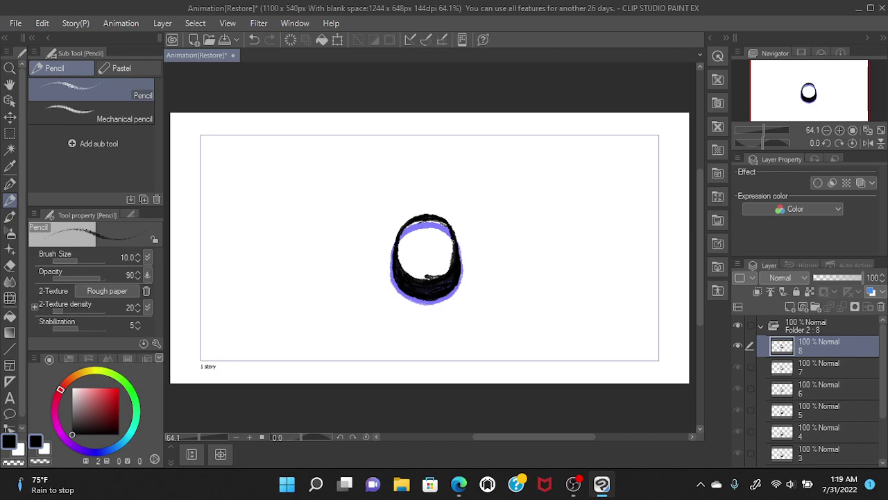
drag(452, 248, 445, 222)
click(10, 265)
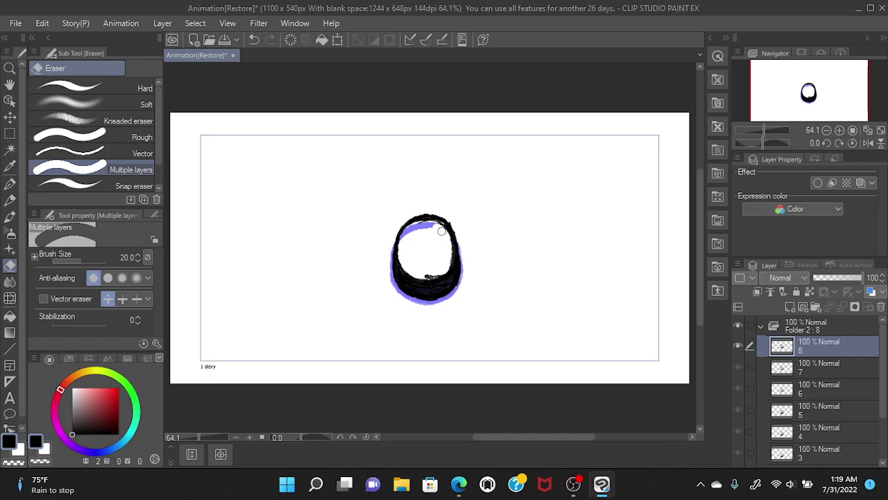
drag(442, 229, 444, 234)
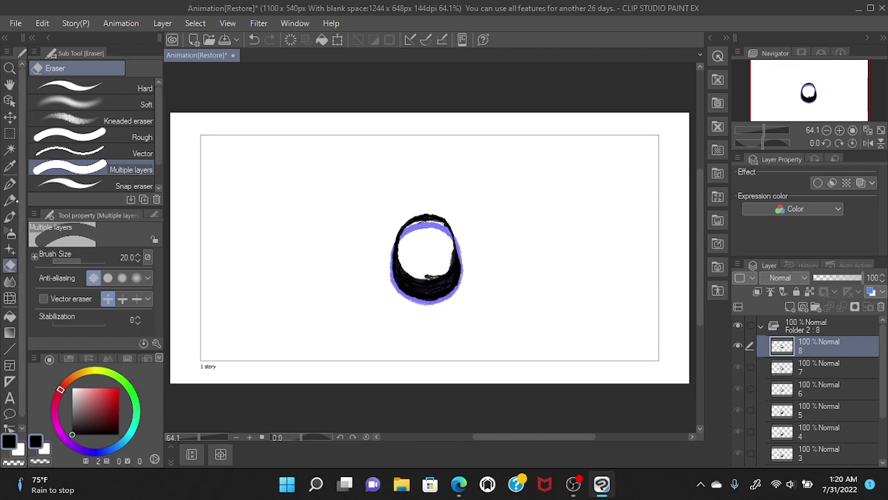
Step: Fill out the ring's right side with black Pencil strokes from the upper curve down to the thick base
click(10, 199)
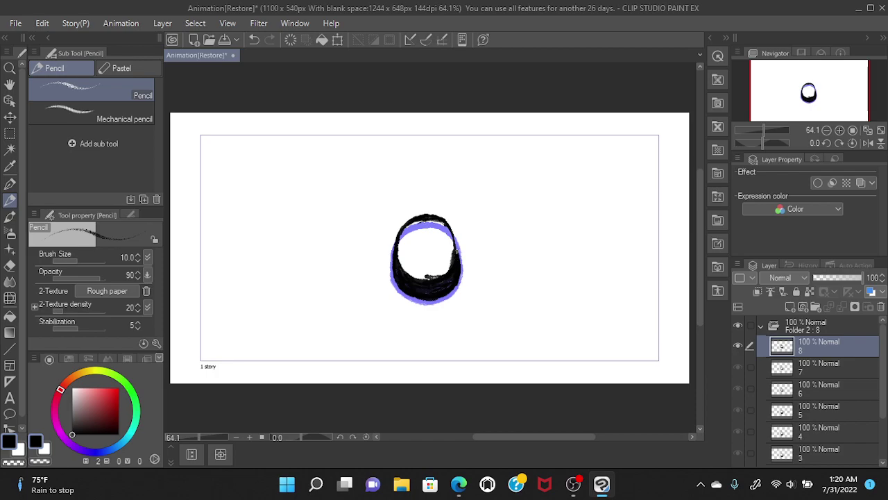
mouse_move(456, 252)
mouse_down()
mouse_move(443, 223)
mouse_move(430, 218)
mouse_up()
drag(458, 268, 458, 252)
drag(458, 251, 460, 263)
click(453, 235)
drag(450, 234, 452, 252)
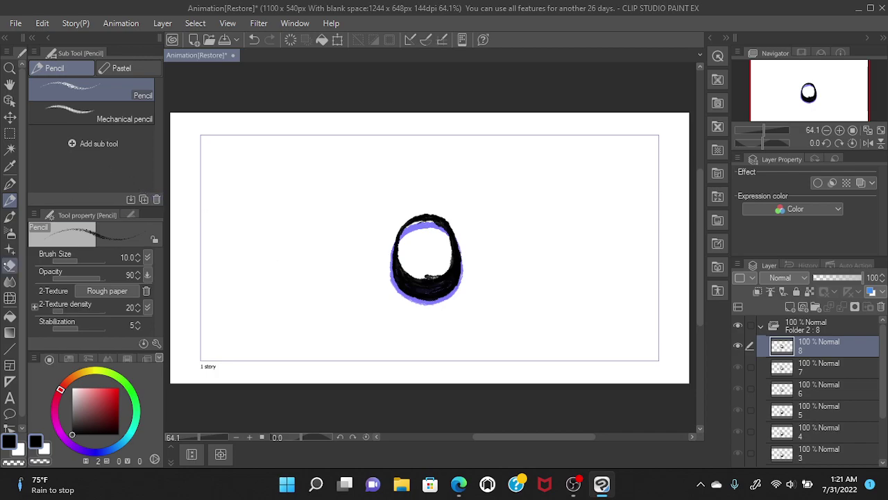
Step: Clean the ring's inner edge with the Multiple layers eraser, undoing the unwanted erasures near the top
click(11, 265)
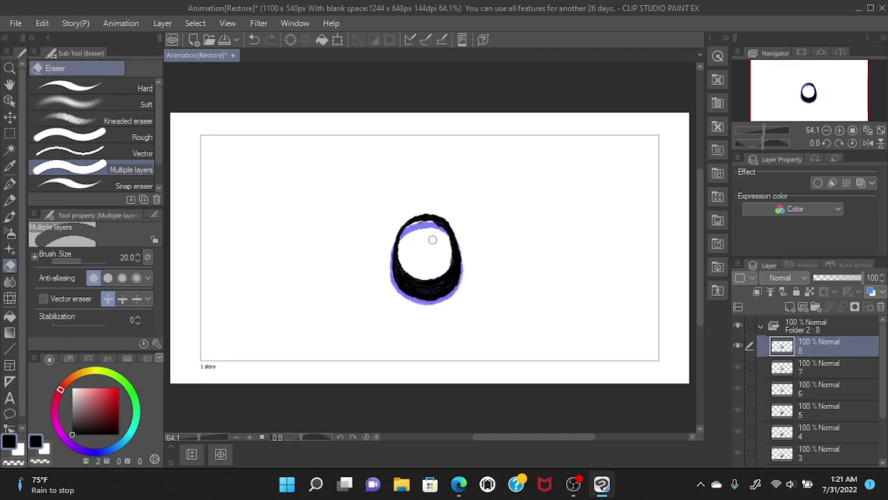
drag(441, 236, 440, 233)
key(ctrl+z)
click(431, 229)
key(ctrl+z)
Step: Play the animation to review the drawn frames
click(132, 24)
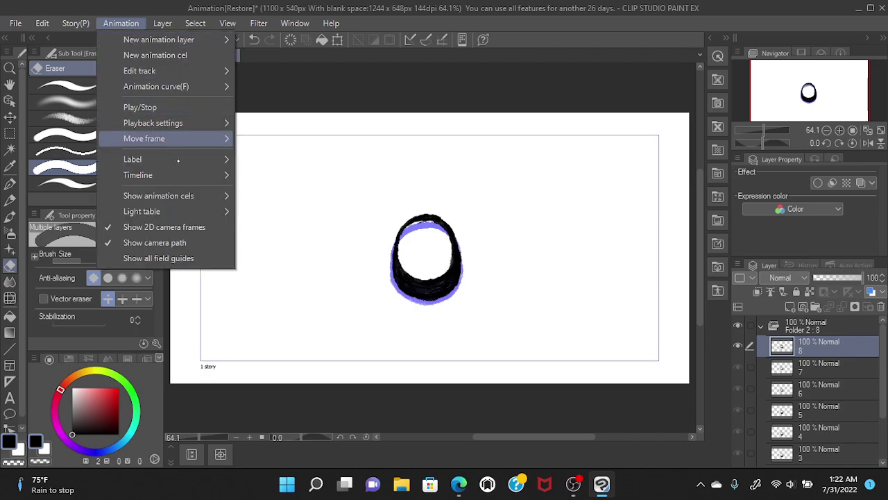
click(180, 109)
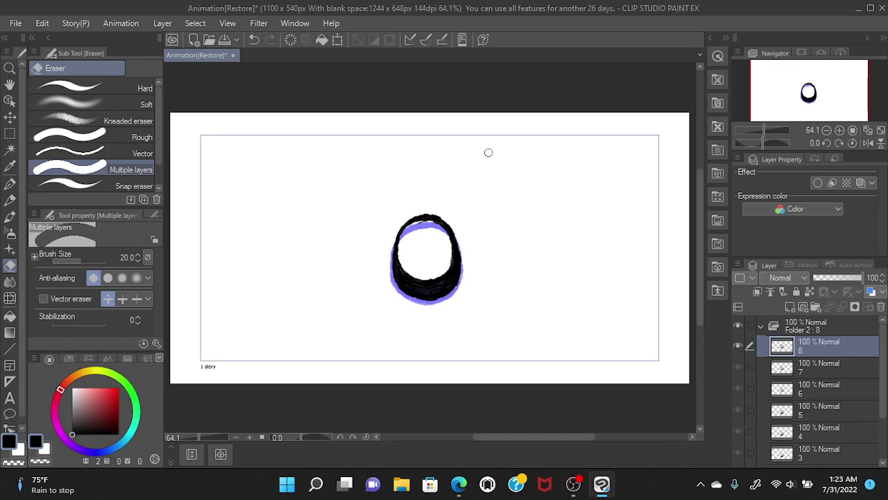
Step: Add five new blank animation cels above cel 8 in Folder 2
click(121, 23)
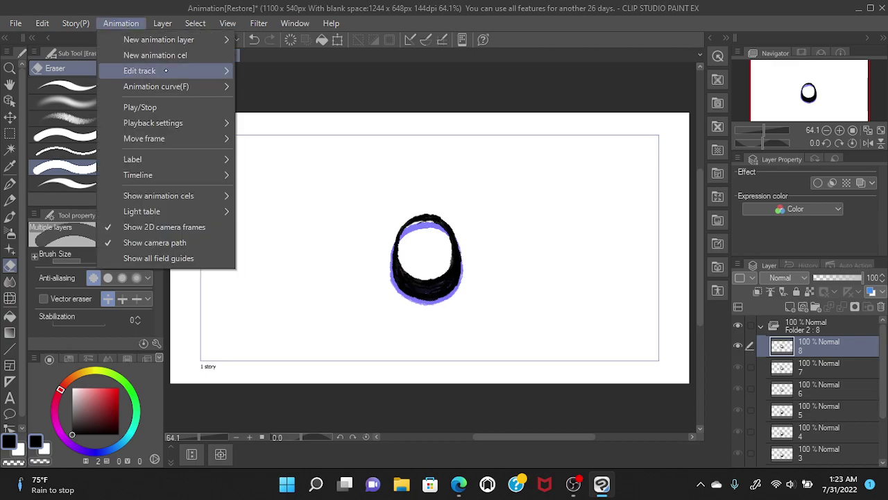
mouse_move(187, 65)
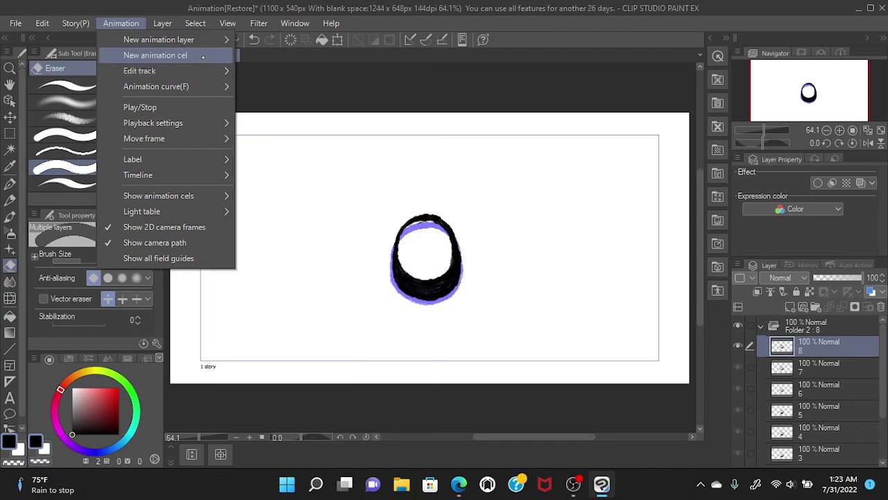
click(203, 56)
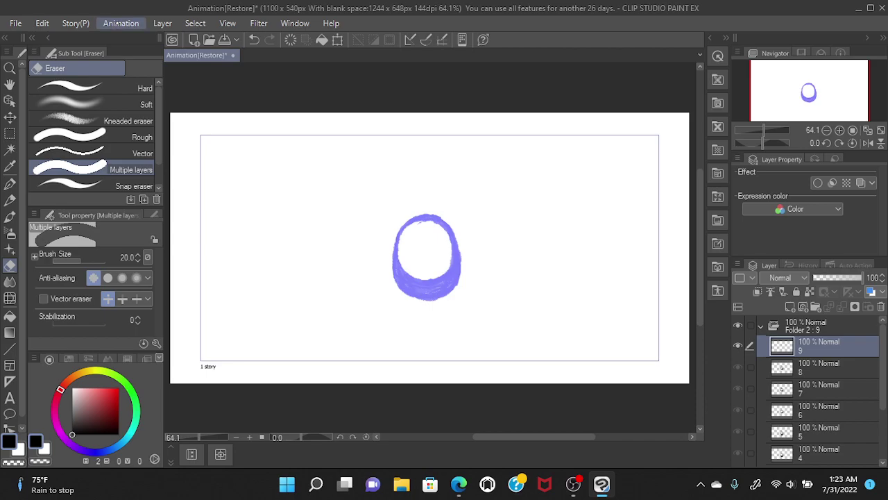
click(118, 23)
mouse_move(159, 71)
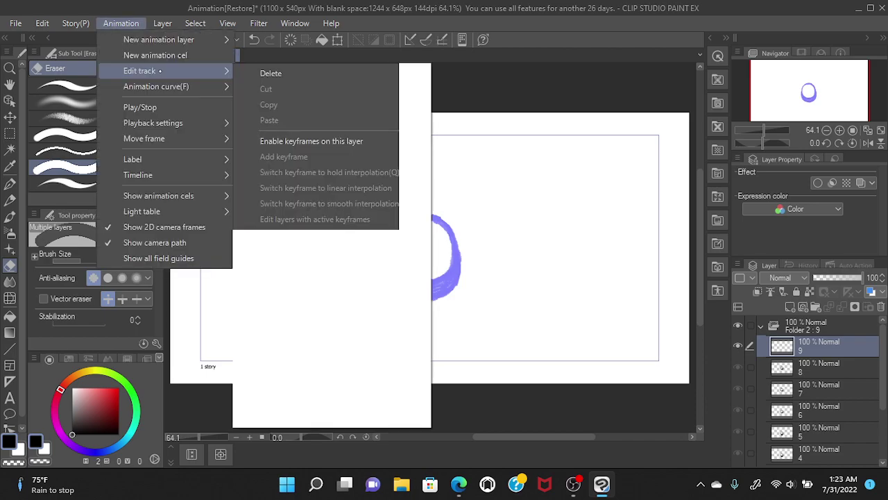
click(156, 54)
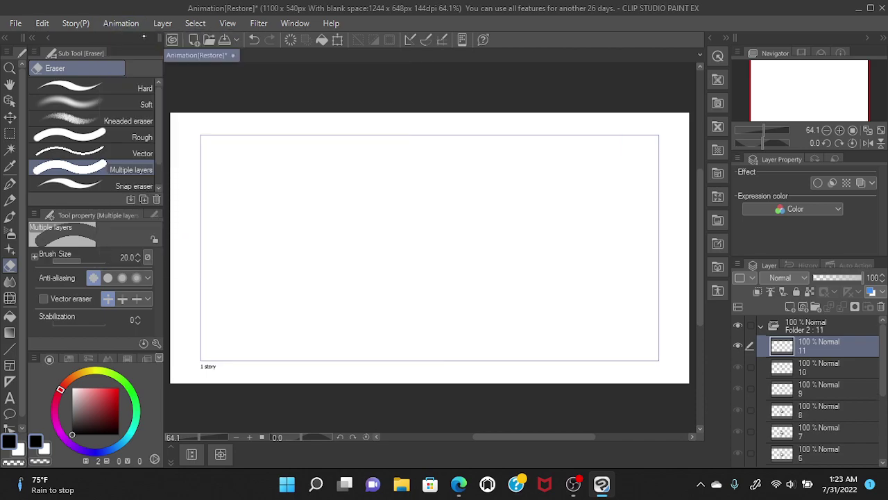
click(120, 23)
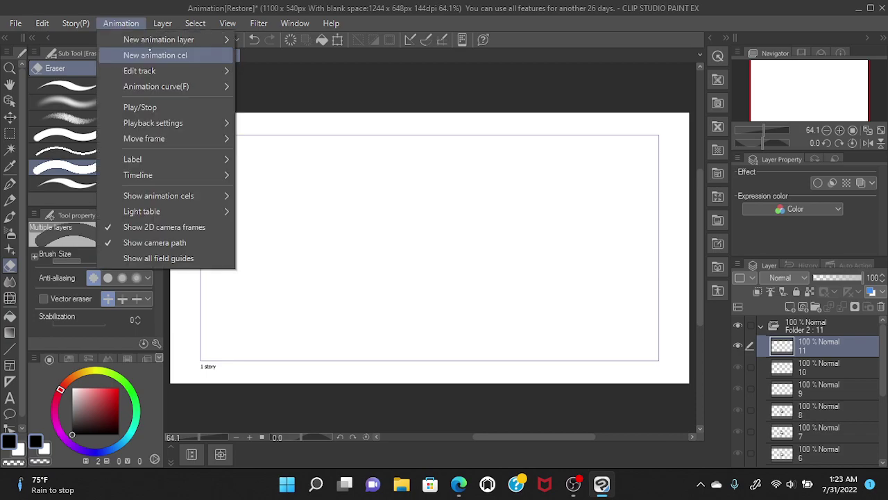
click(150, 55)
click(121, 23)
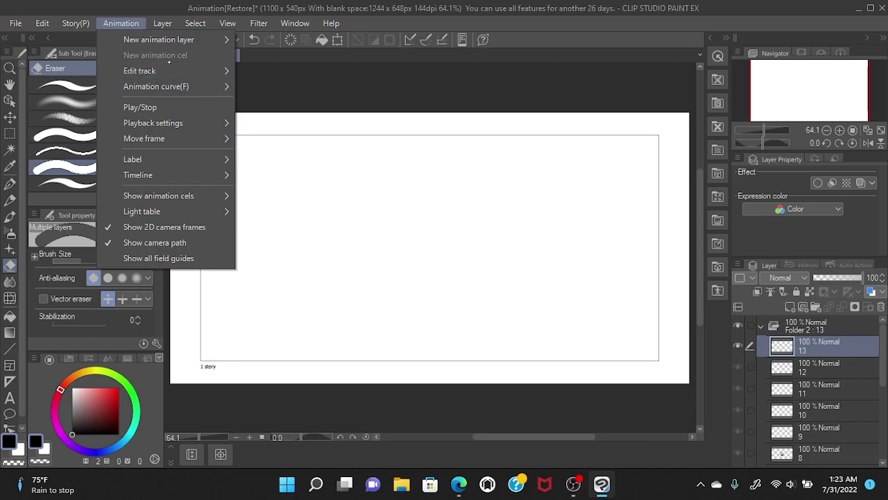
click(152, 69)
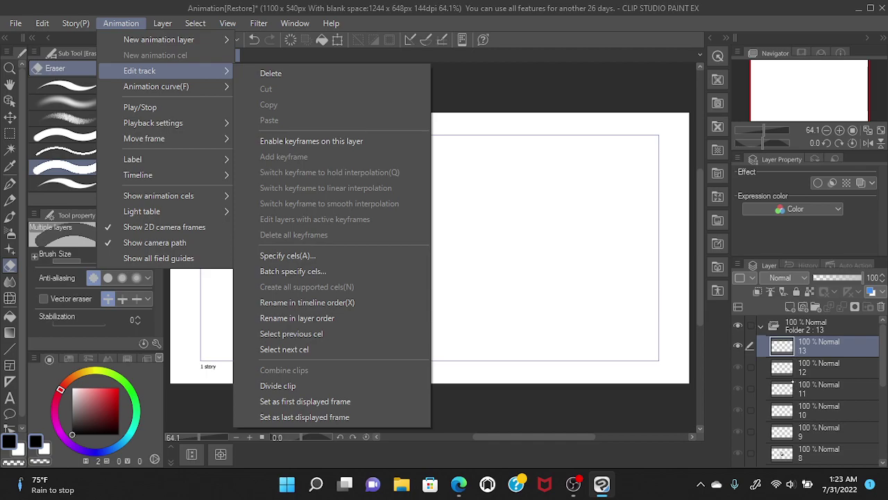
key(Escape)
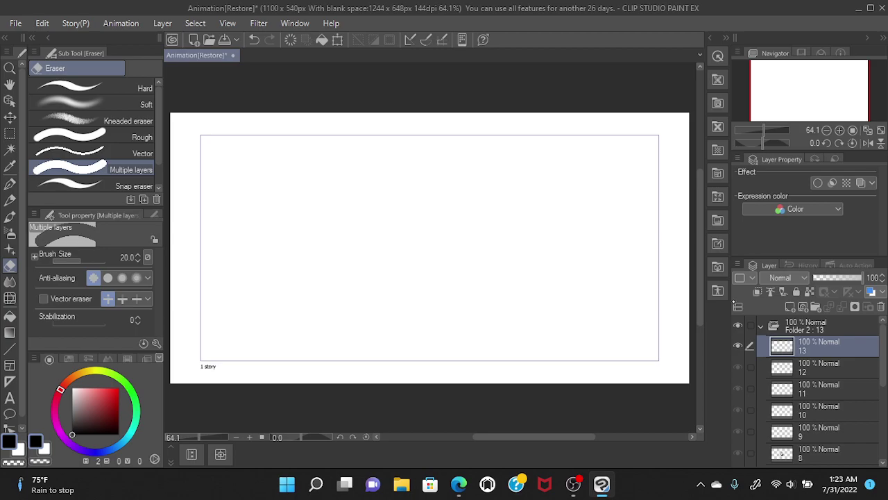
click(118, 23)
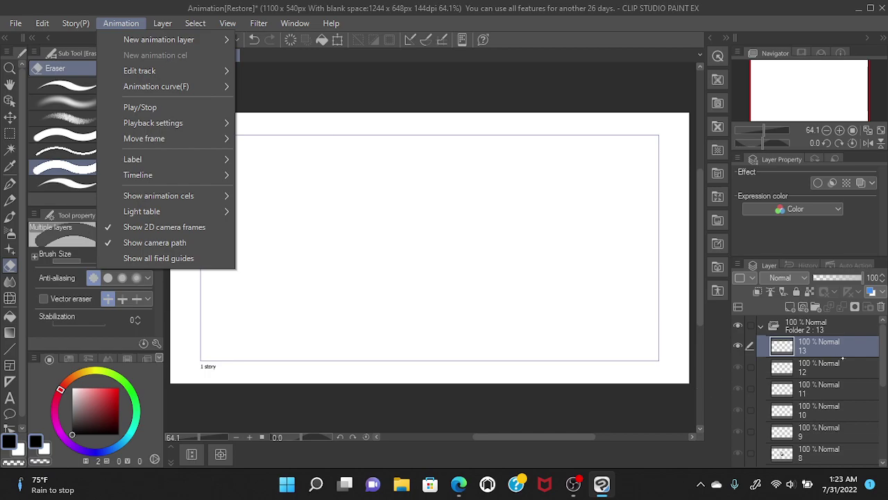
click(885, 374)
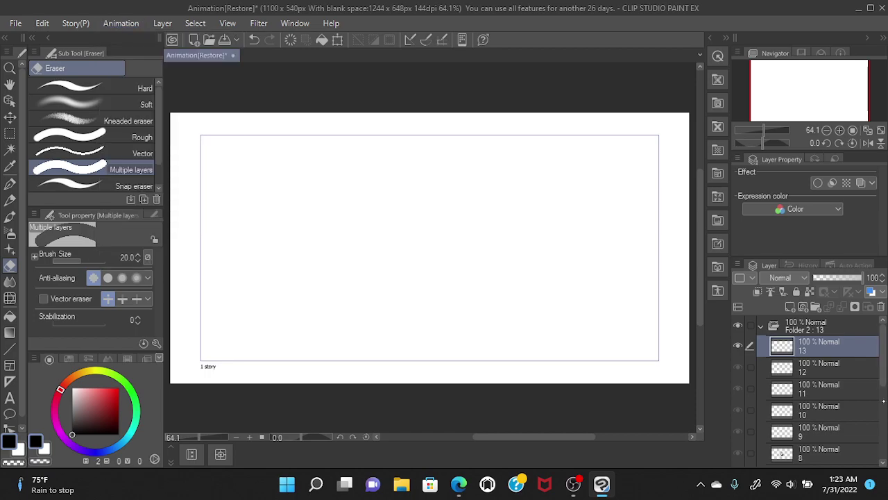
scroll(818, 389, down, 5)
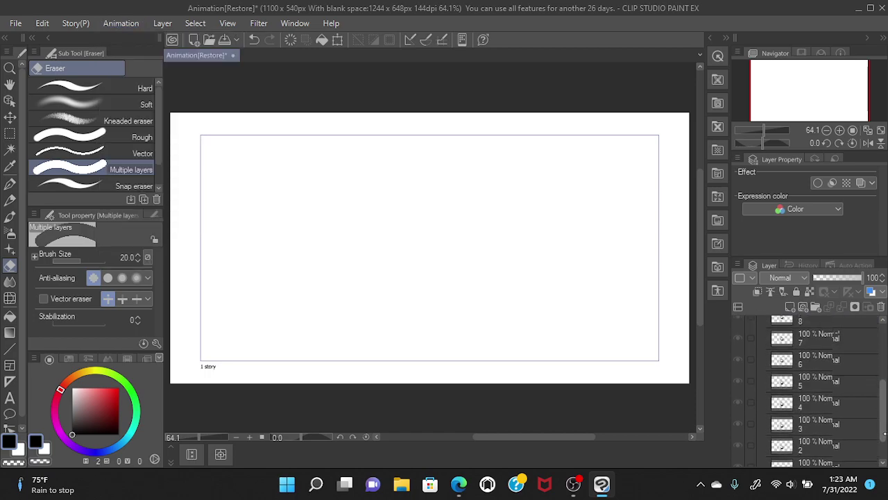
scroll(886, 368, up, 5)
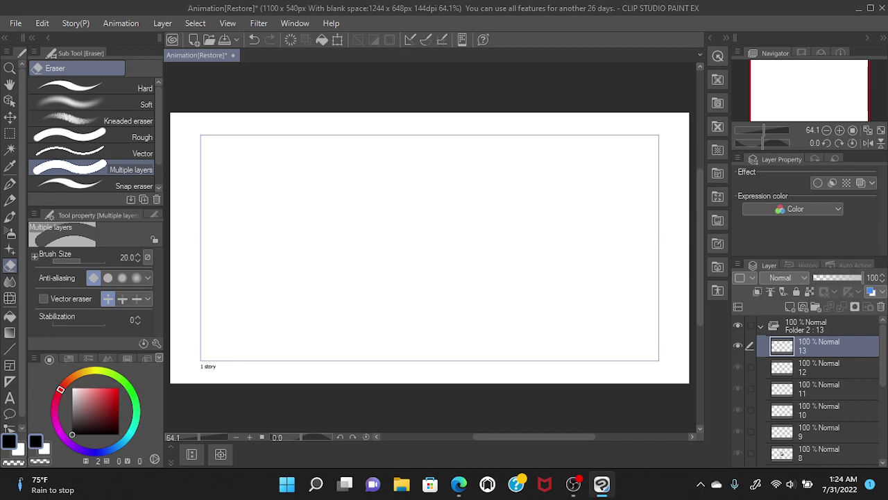
click(121, 23)
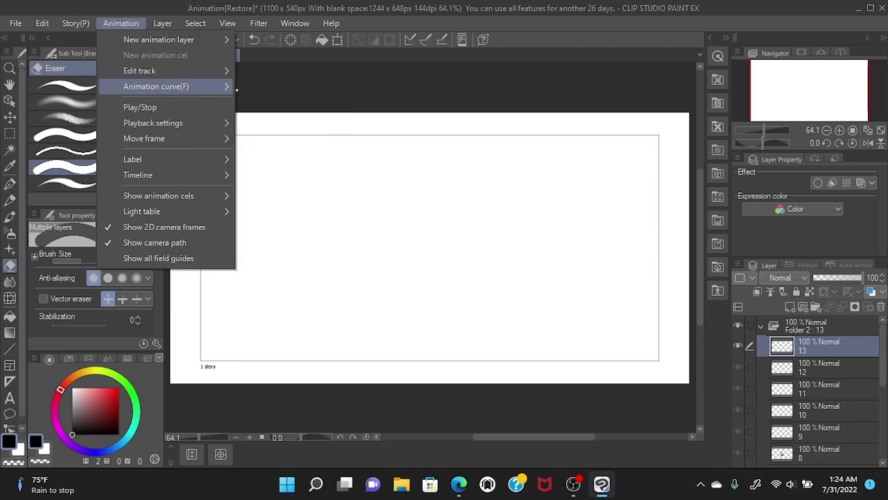
click(342, 146)
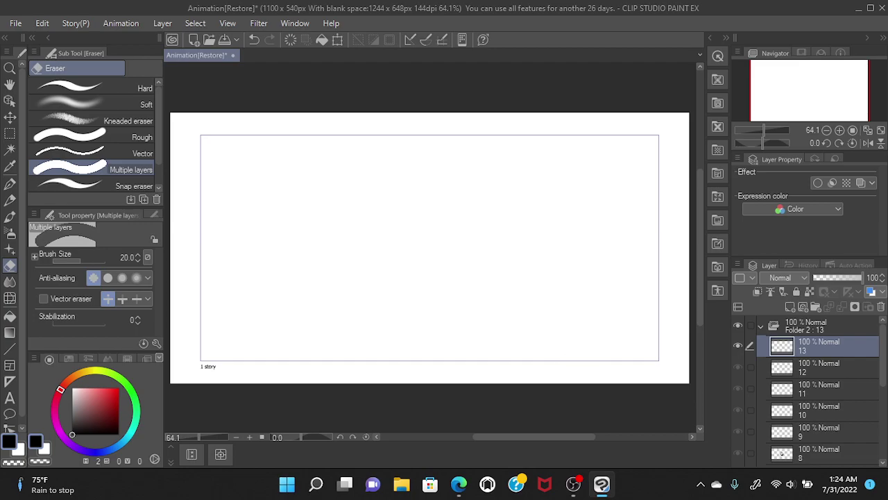
Step: On cel 9, sketch the ring's upper and right-hand arc with black Pencil strokes, following the onion-skin ring
scroll(882, 402, down, 3)
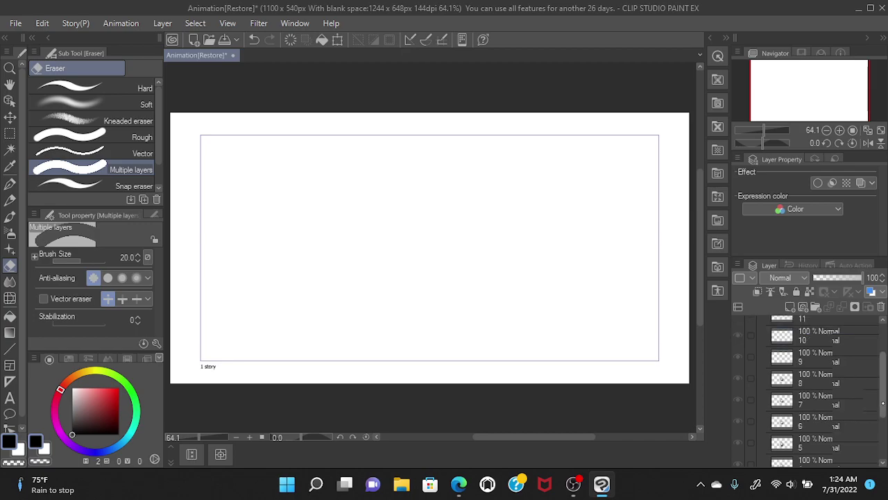
scroll(882, 402, down, 5)
drag(879, 424, 885, 383)
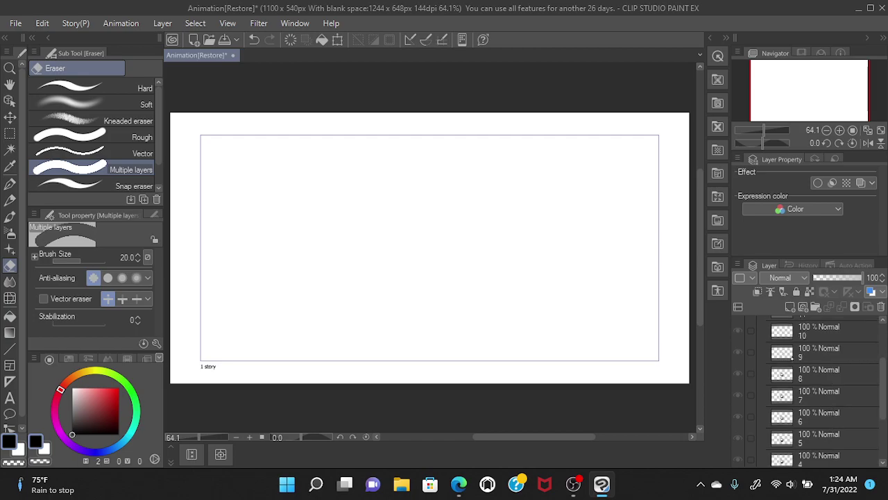
click(819, 374)
key(ctrl+shift+n)
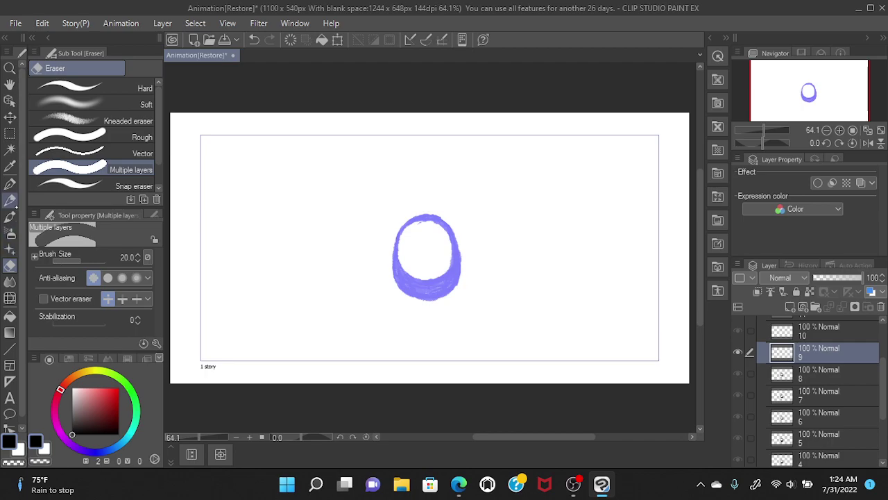
click(10, 199)
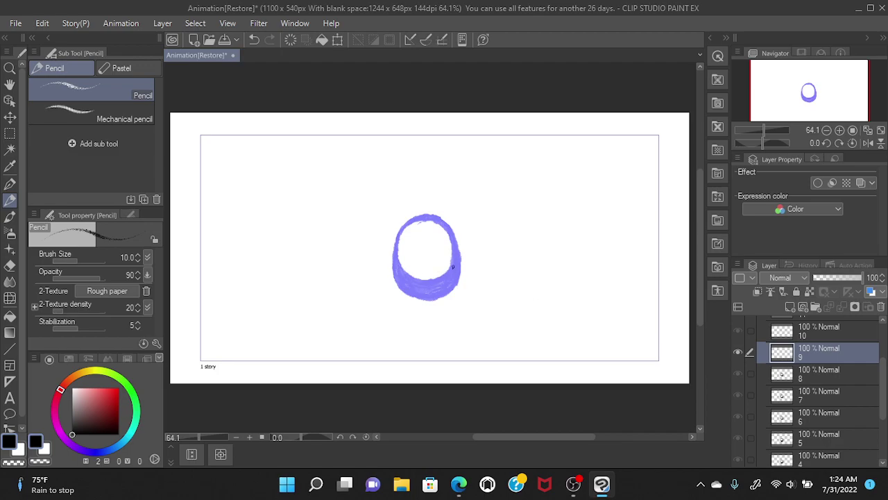
mouse_move(454, 256)
mouse_down()
mouse_move(441, 273)
mouse_move(422, 277)
mouse_move(445, 267)
mouse_move(456, 244)
mouse_move(449, 227)
mouse_move(426, 214)
mouse_up()
mouse_move(434, 216)
mouse_down()
mouse_move(412, 217)
mouse_move(450, 227)
mouse_move(446, 213)
mouse_move(456, 243)
mouse_up()
drag(448, 217, 455, 232)
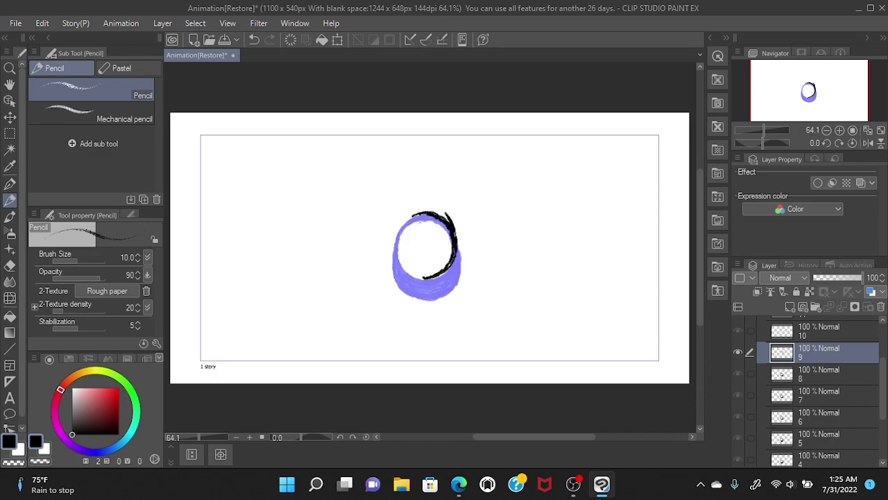
Step: Close the ring on cel 9 with Pencil strokes across the top, down the left side and along the lower inner edge
mouse_move(449, 224)
mouse_down()
mouse_move(448, 220)
mouse_move(432, 207)
mouse_move(415, 215)
mouse_move(445, 216)
mouse_move(398, 223)
mouse_up()
mouse_move(400, 217)
mouse_down()
mouse_move(399, 271)
mouse_move(421, 285)
mouse_move(432, 280)
mouse_up()
mouse_move(431, 274)
mouse_down()
mouse_move(410, 276)
mouse_move(400, 263)
mouse_move(419, 275)
mouse_up()
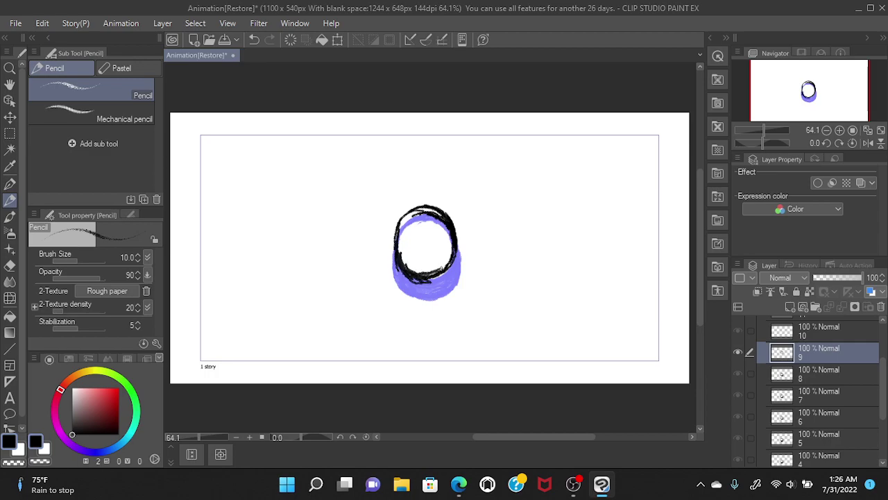
mouse_move(453, 251)
mouse_down()
mouse_move(436, 273)
mouse_move(399, 265)
mouse_up()
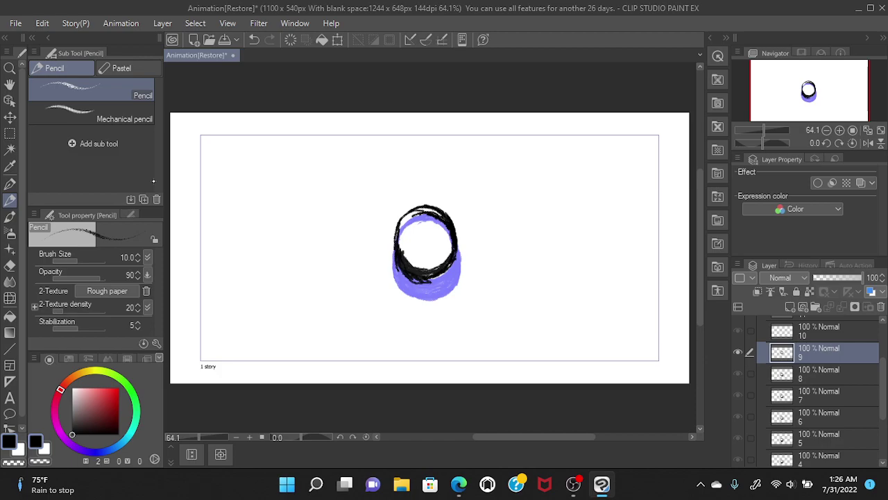
click(9, 266)
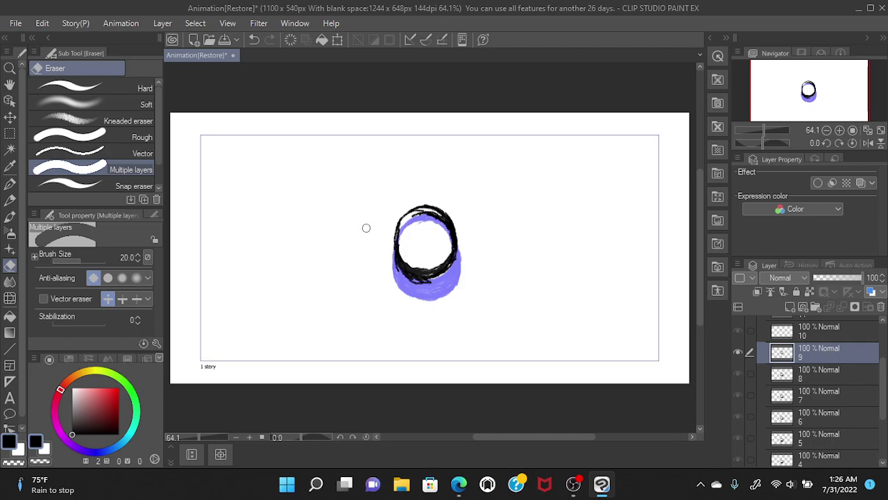
click(393, 247)
key(ctrl+z)
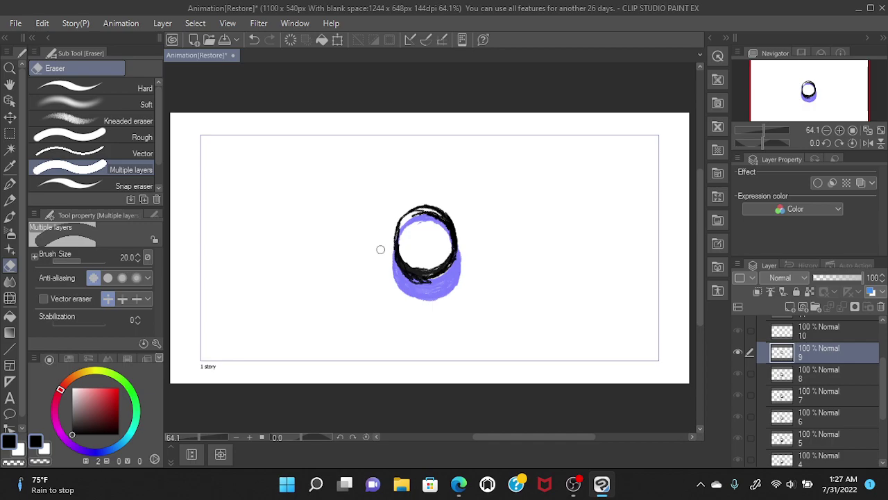
Step: Switch to the browser to check the synthwave music video and return to Clip Studio Paint
click(460, 487)
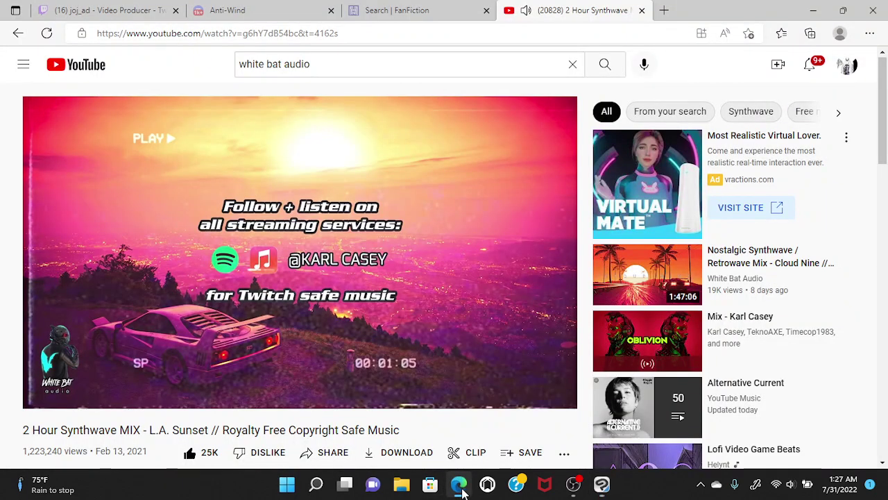
mouse_move(280, 363)
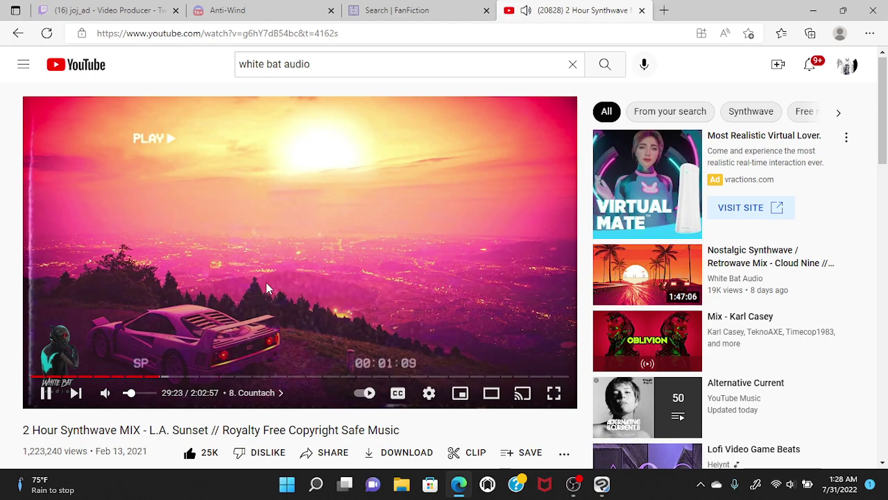
mouse_move(337, 281)
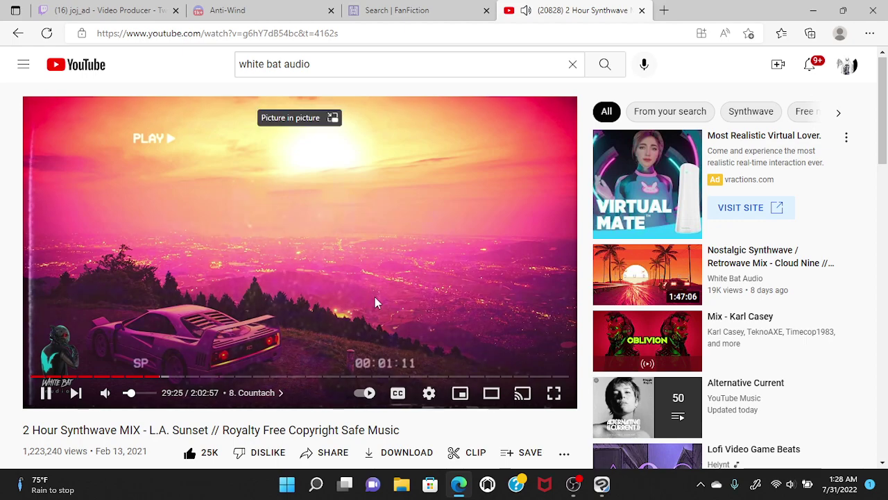
mouse_move(601, 489)
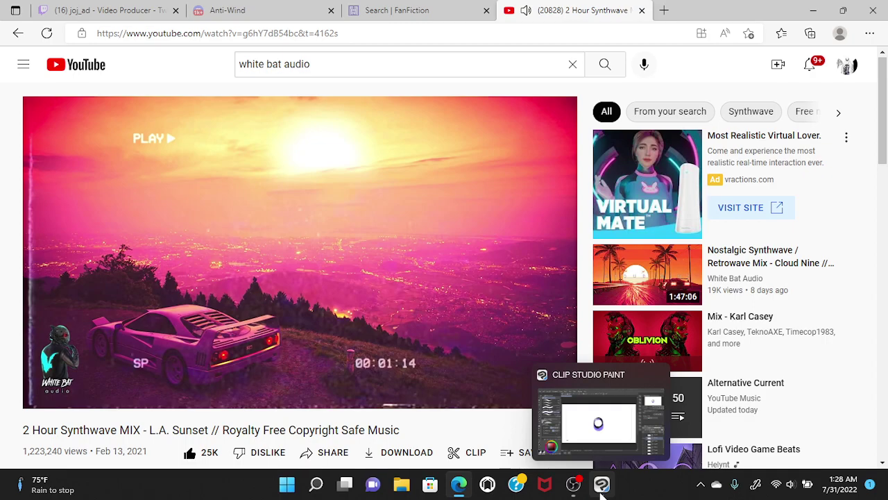
click(601, 486)
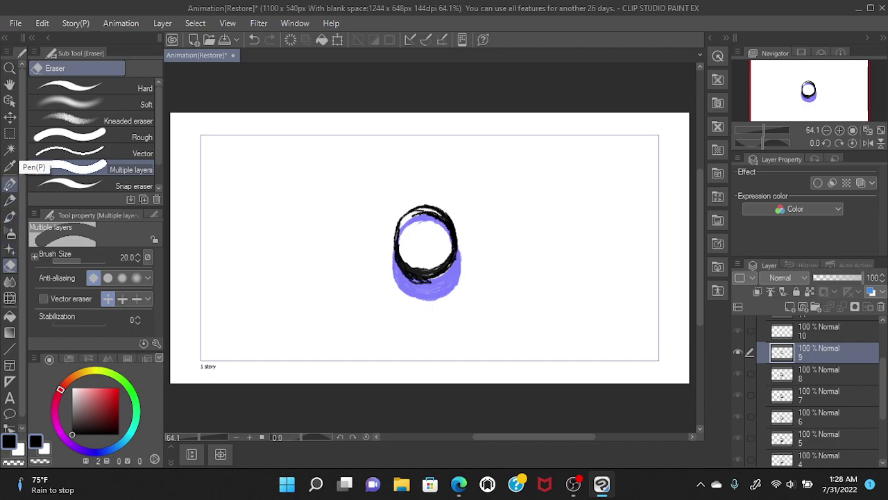
Step: Fill the ring's thick lower base with black Pencil strokes on cel 9
click(10, 200)
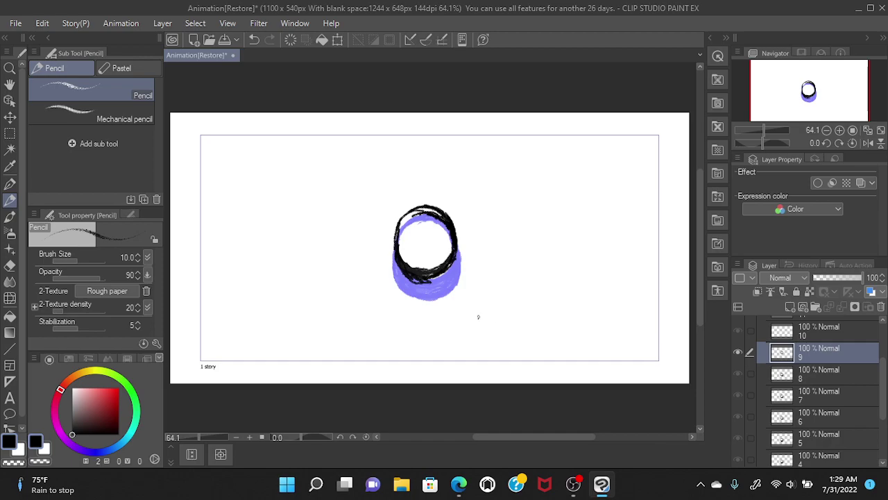
drag(430, 276, 435, 279)
drag(449, 270, 455, 261)
mouse_move(434, 280)
mouse_down()
mouse_move(423, 289)
mouse_move(411, 279)
mouse_move(426, 290)
mouse_move(417, 283)
mouse_move(435, 283)
mouse_move(427, 290)
mouse_move(445, 279)
mouse_move(437, 289)
mouse_move(448, 290)
mouse_move(450, 275)
mouse_move(425, 293)
mouse_move(434, 293)
mouse_move(419, 291)
mouse_up()
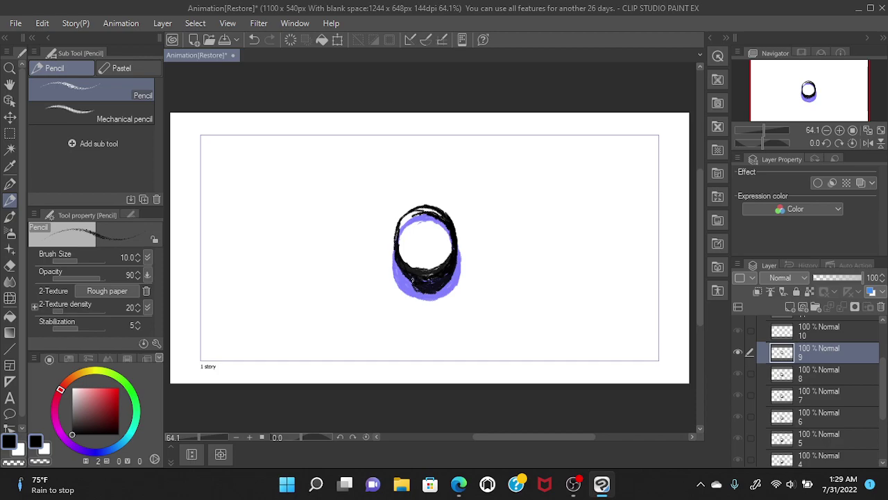
drag(416, 293, 413, 288)
mouse_move(433, 279)
mouse_down()
mouse_move(403, 255)
mouse_move(411, 279)
mouse_up()
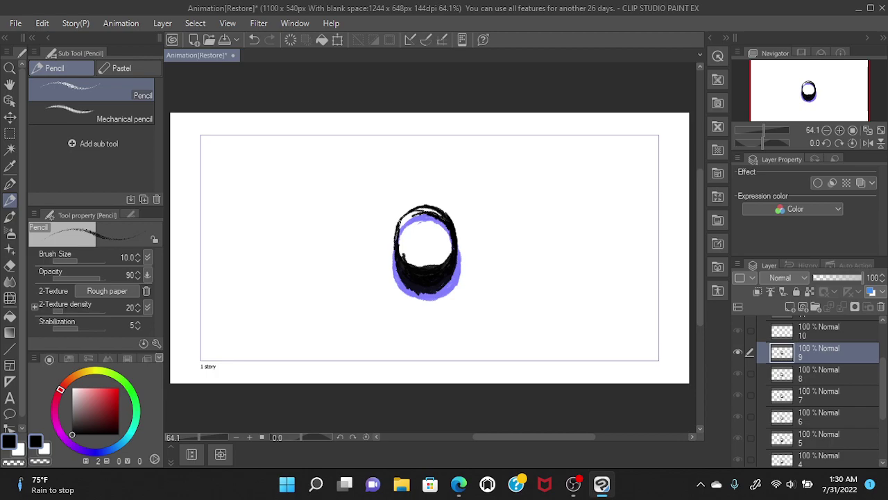
Step: Fill the gaps in the ring's upper-left arc with black Pencil strokes up to the top
drag(403, 216, 396, 229)
mouse_move(395, 233)
mouse_down()
mouse_move(410, 213)
mouse_move(438, 216)
mouse_move(421, 209)
mouse_move(407, 216)
mouse_up()
drag(405, 216, 428, 208)
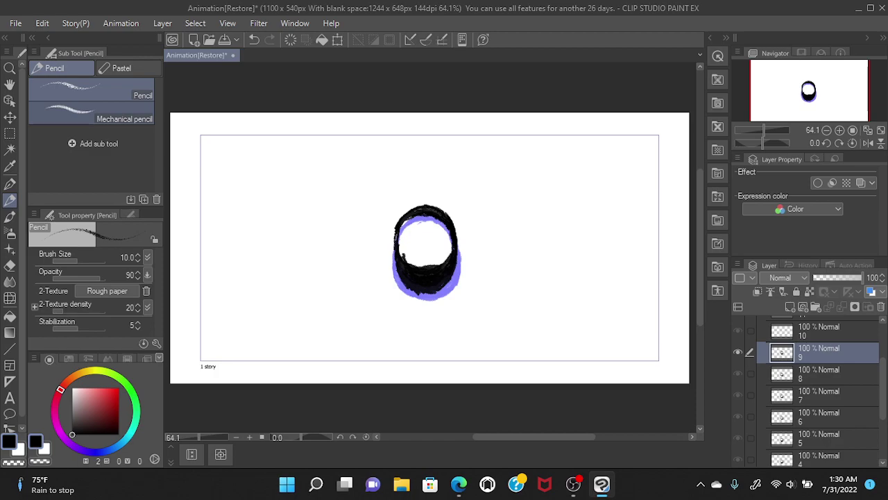
Step: Clean the ring's outer left edge and inner edge with the Multiple layers eraser, undoing the last erasure
click(10, 265)
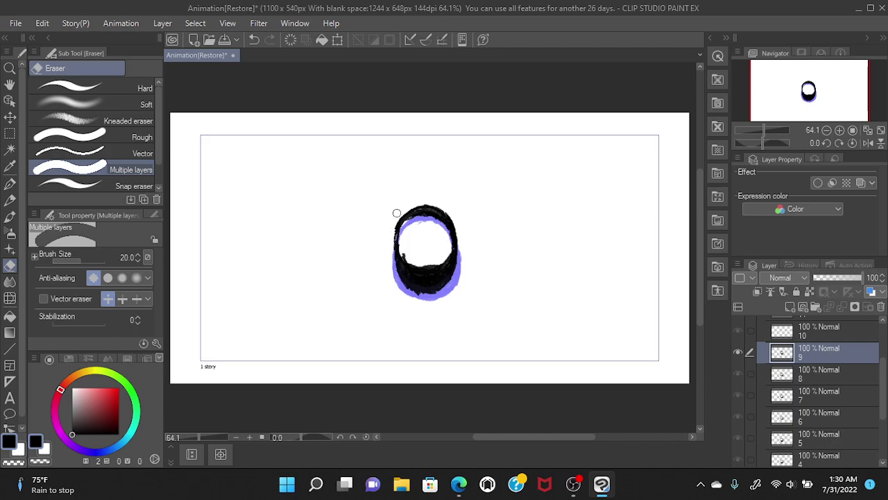
drag(396, 213, 390, 238)
drag(425, 230, 421, 226)
mouse_move(433, 237)
mouse_down()
mouse_move(436, 217)
mouse_move(412, 221)
mouse_move(407, 234)
mouse_move(415, 226)
mouse_up()
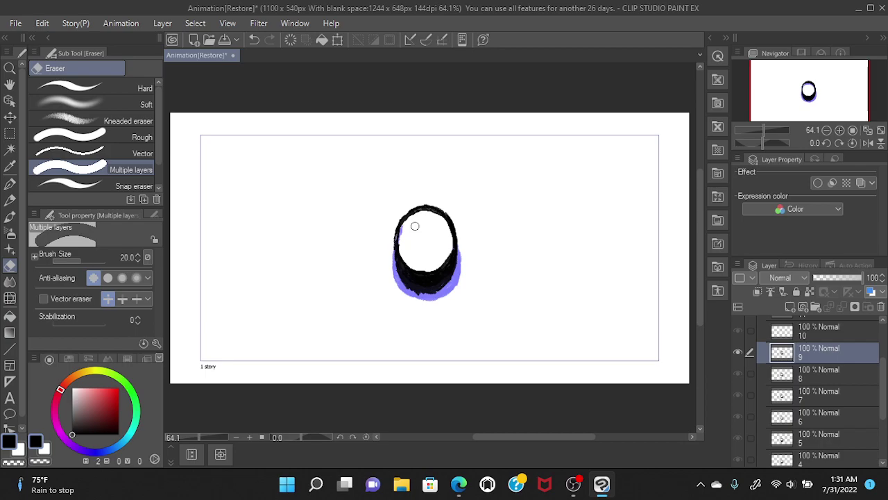
key(ctrl+z)
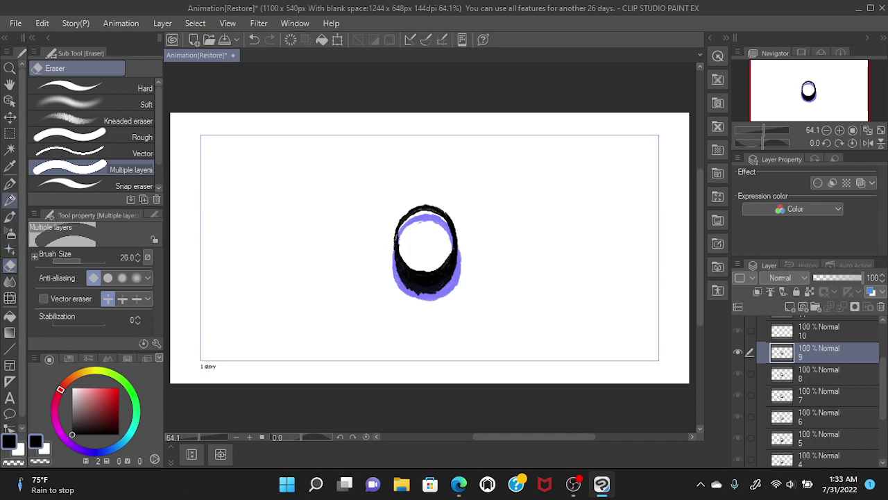
Step: Thicken the base's lower-right edge and both sides of the ring with black Pencil strokes
click(9, 199)
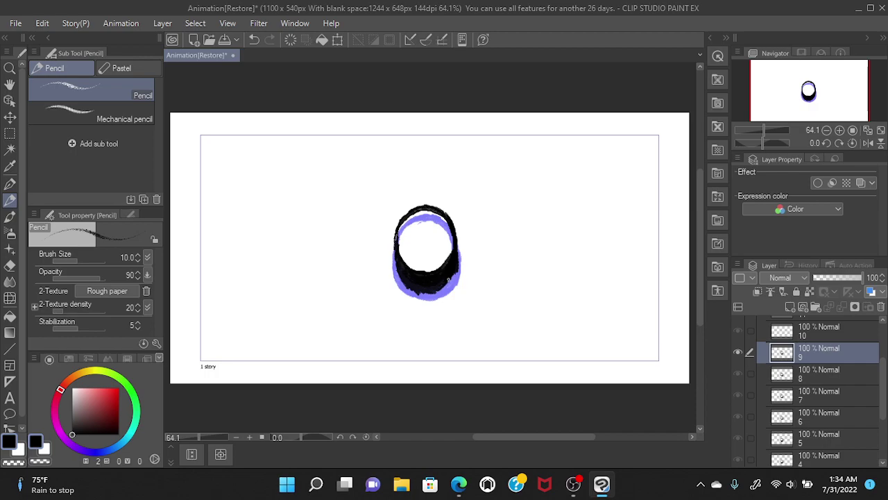
drag(447, 283, 453, 277)
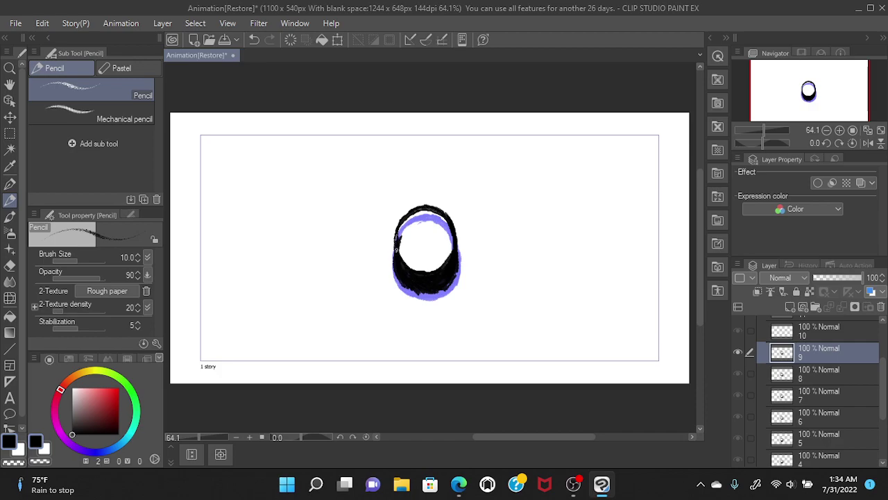
drag(397, 239, 399, 228)
mouse_move(454, 241)
mouse_down()
mouse_move(452, 259)
mouse_move(451, 229)
mouse_up()
Step: Trim the ring's lower-left outer edge and right inner edge with the eraser, undoing the erasure outside the right side
key(e)
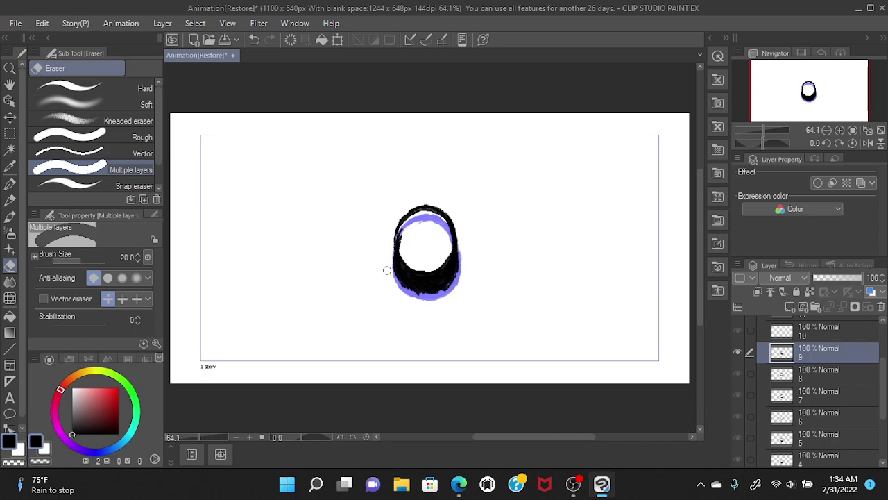
mouse_move(386, 270)
mouse_down()
mouse_move(388, 260)
mouse_move(390, 279)
mouse_up()
mouse_move(464, 261)
mouse_down()
mouse_move(460, 276)
mouse_move(462, 256)
mouse_up()
key(ctrl+z)
drag(443, 238, 444, 227)
Step: Play the animation to review the motion of the drawn ring frames
click(122, 23)
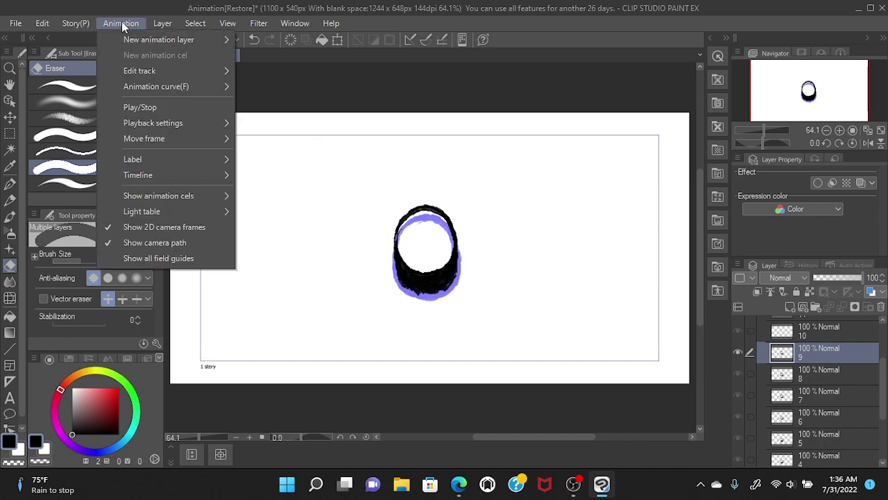
click(137, 109)
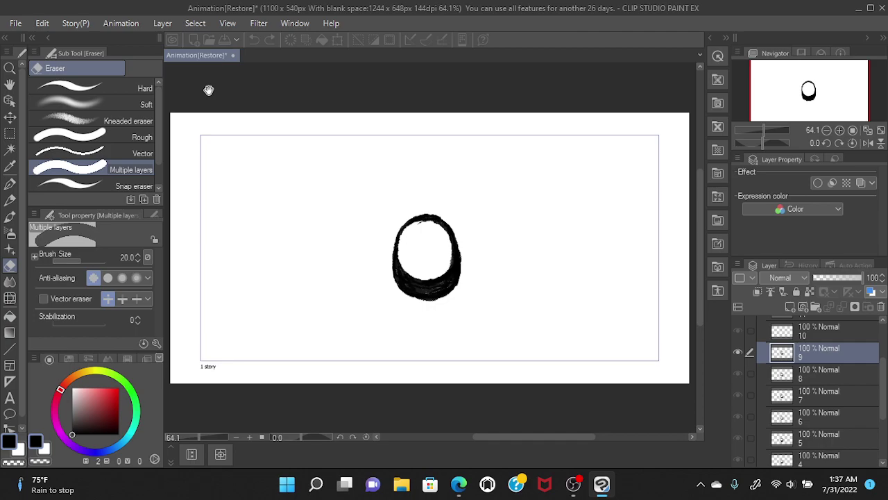
key(Delete)
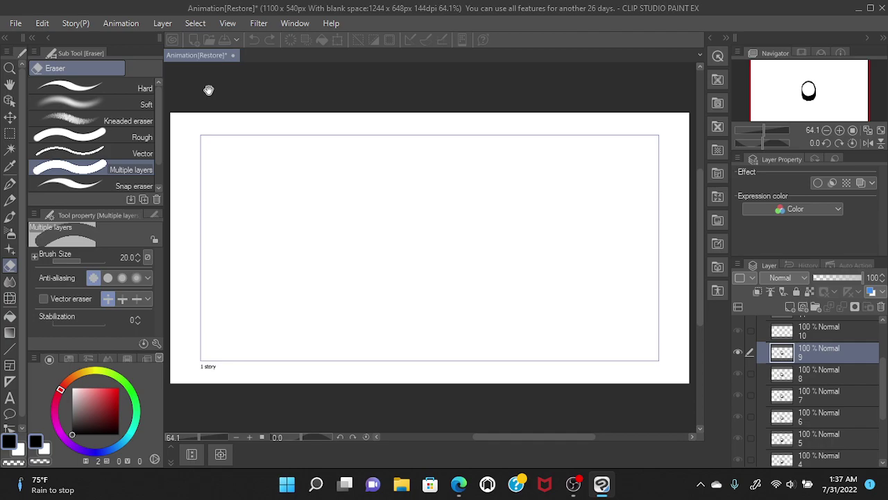
key(ctrl+z)
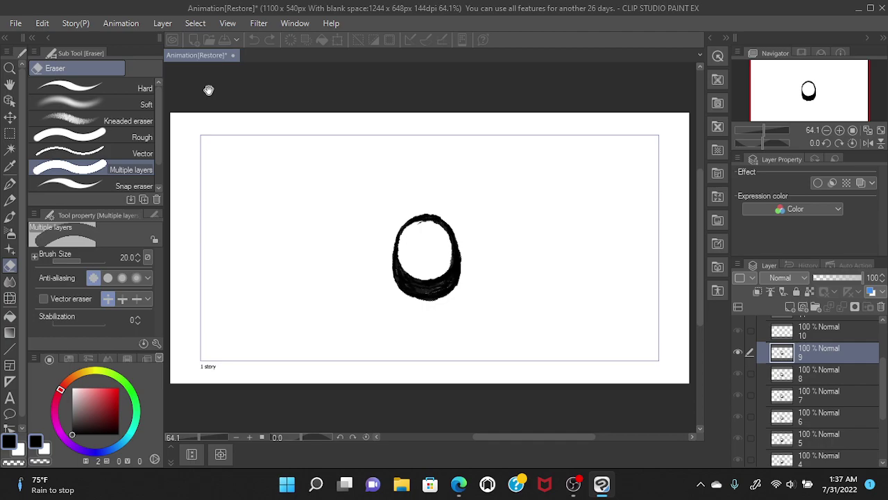
key(Delete)
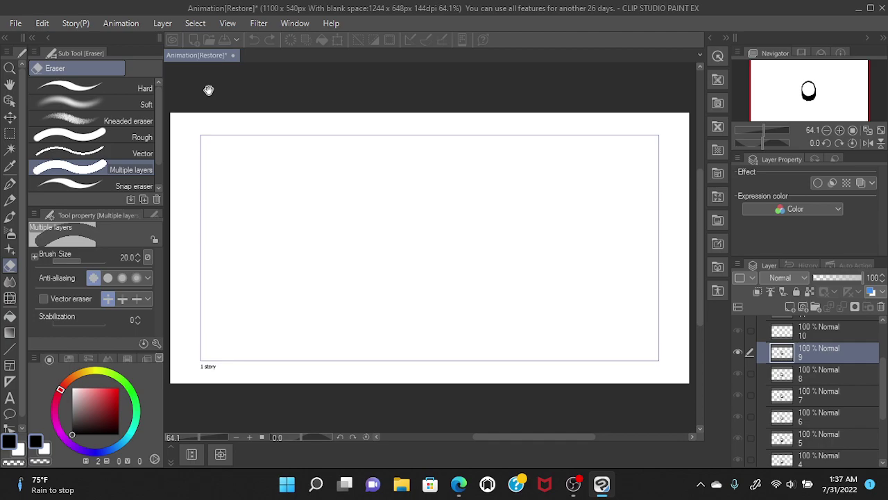
key(ctrl+z)
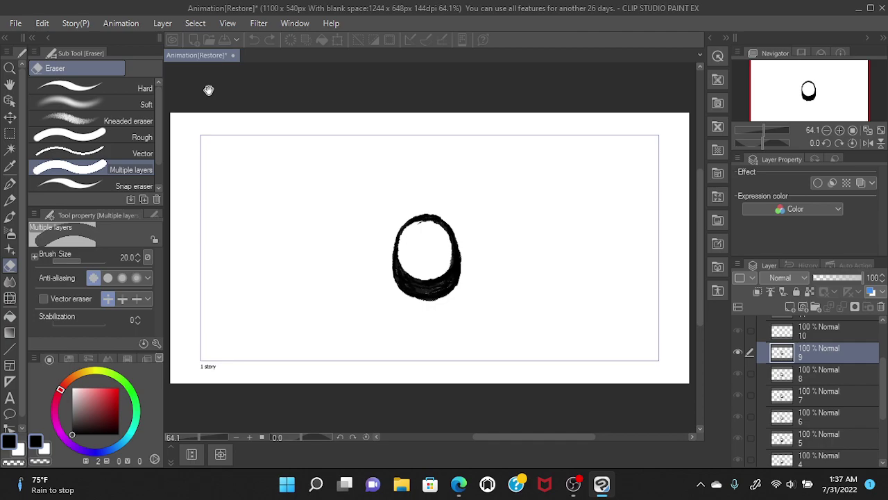
key(Delete)
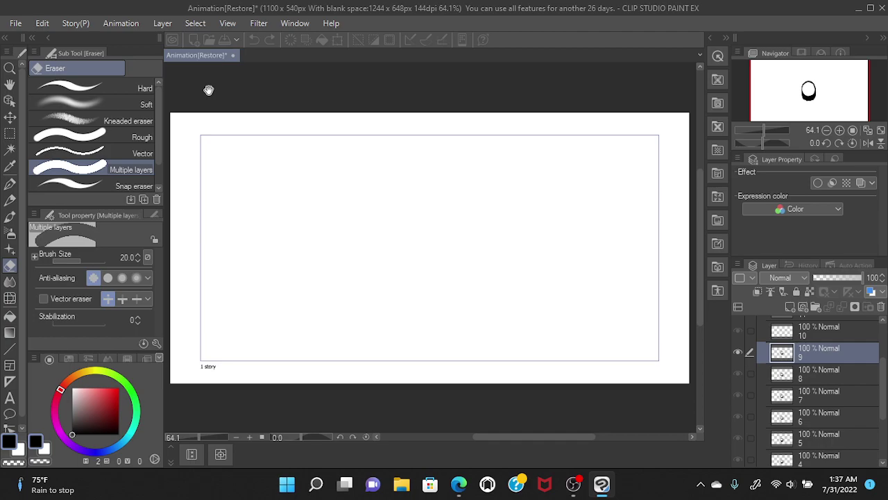
key(ctrl+z)
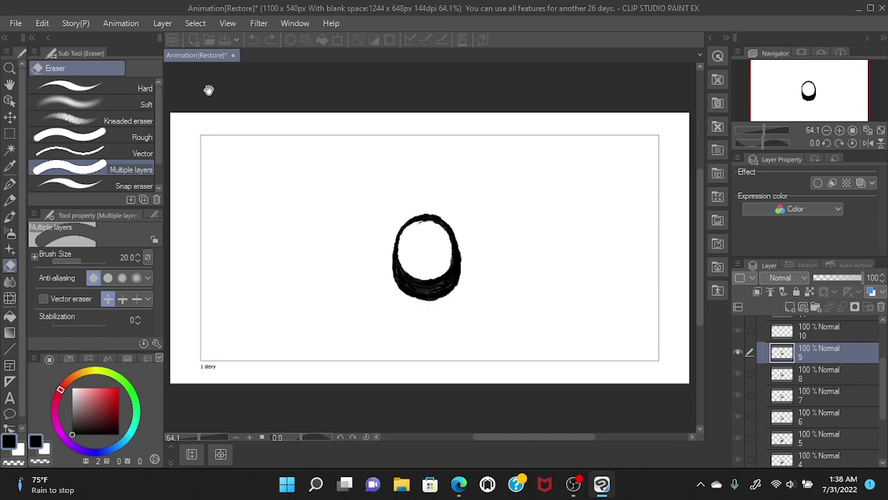
Step: Watch the ring animation loop through its frames to judge the motion, and stop the playback
key(Delete)
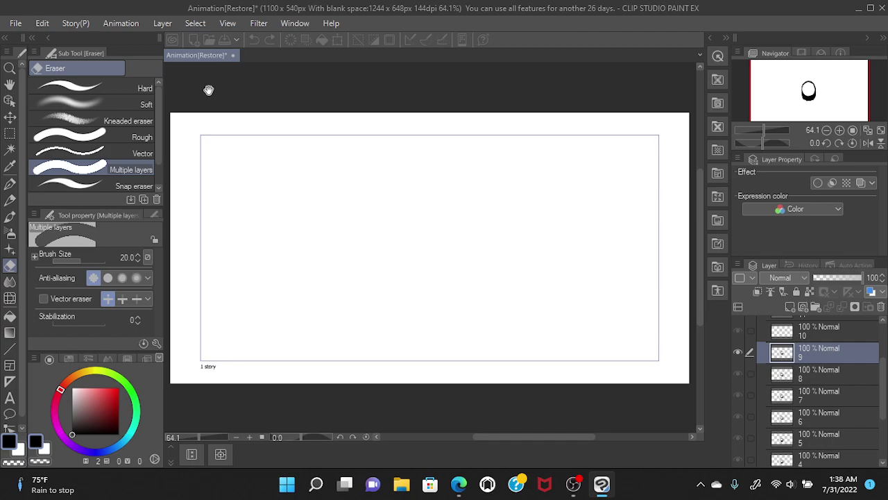
key(ctrl+z)
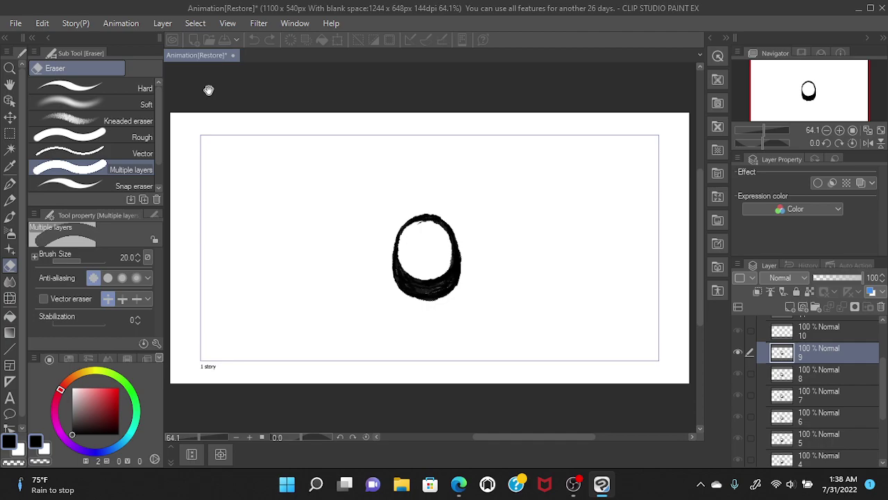
key(Delete)
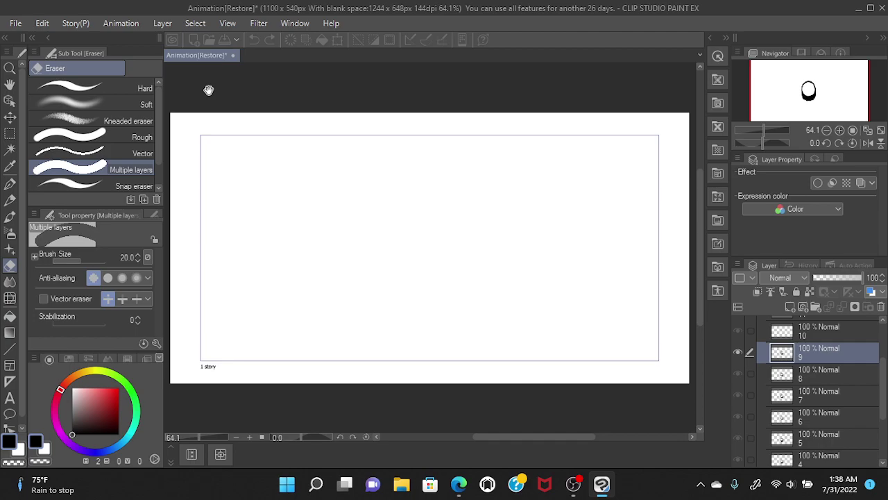
key(ctrl+z)
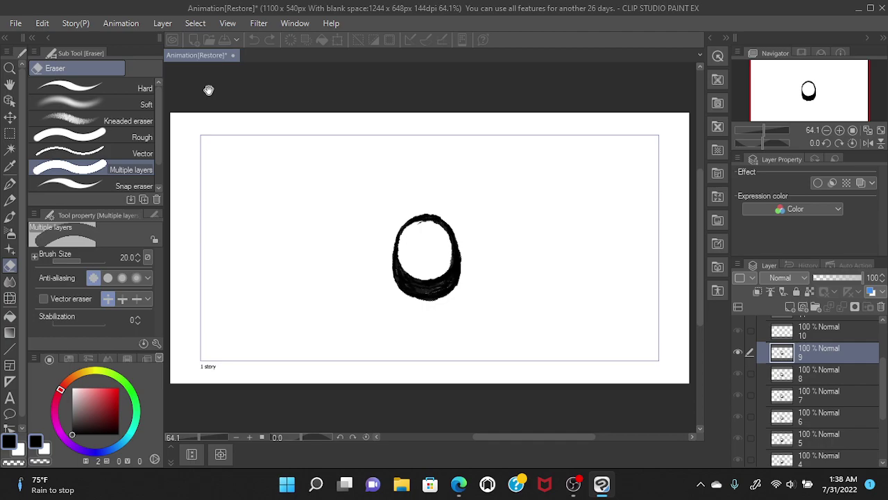
key(Delete)
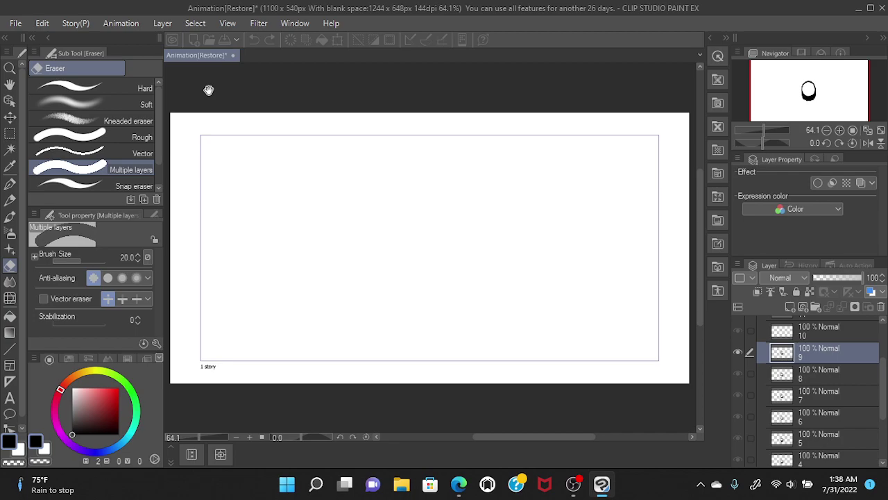
key(ctrl+z)
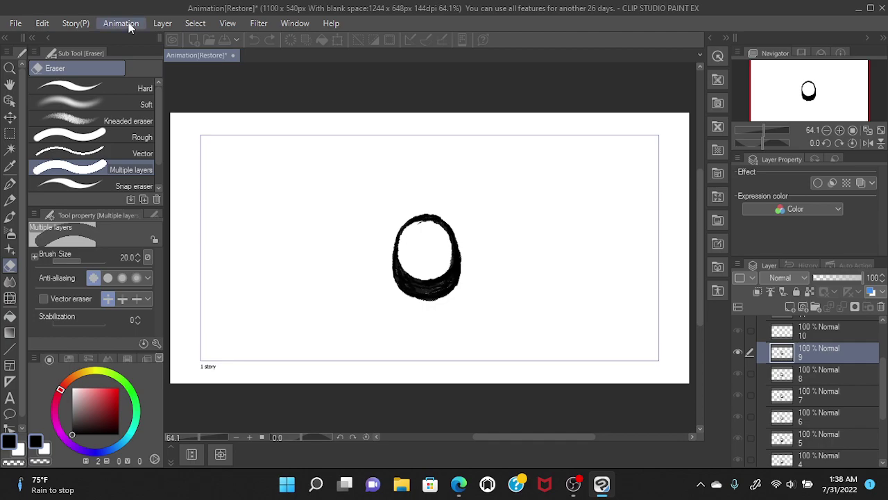
key(ctrl+Down)
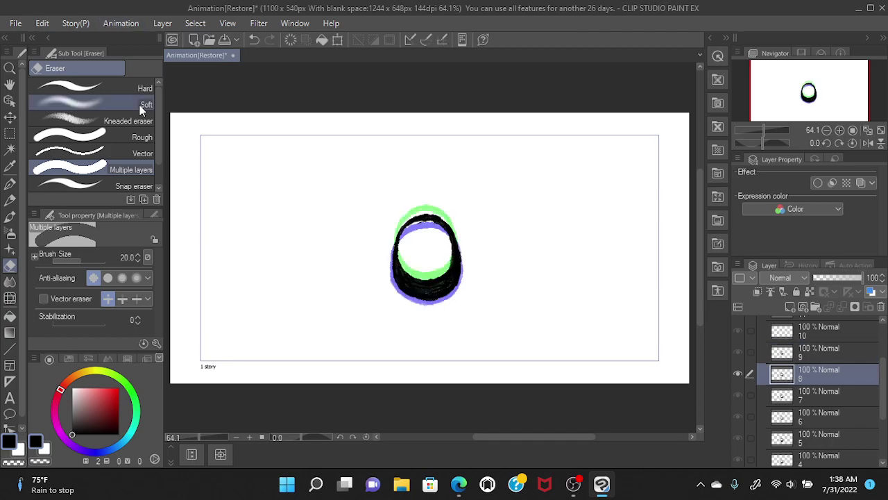
Step: On cel 9, thicken the ring's upper edge and add a stroke along the inner lower edge with the black Pencil
click(796, 354)
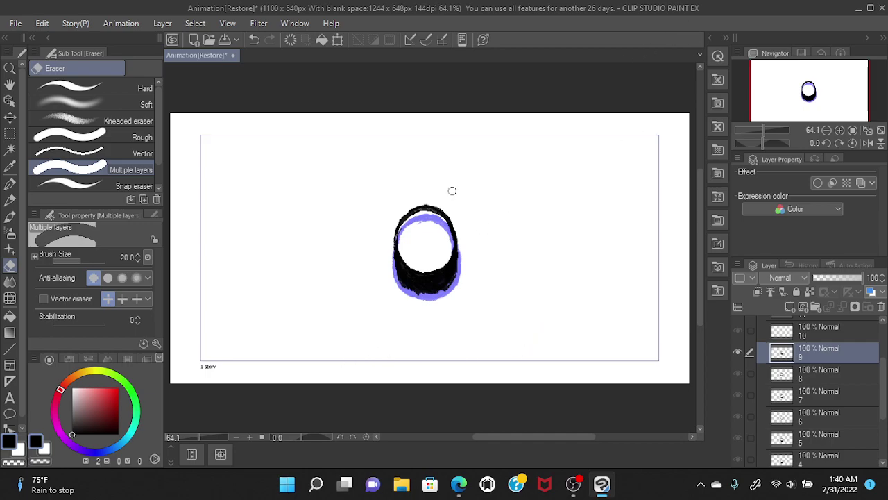
click(471, 489)
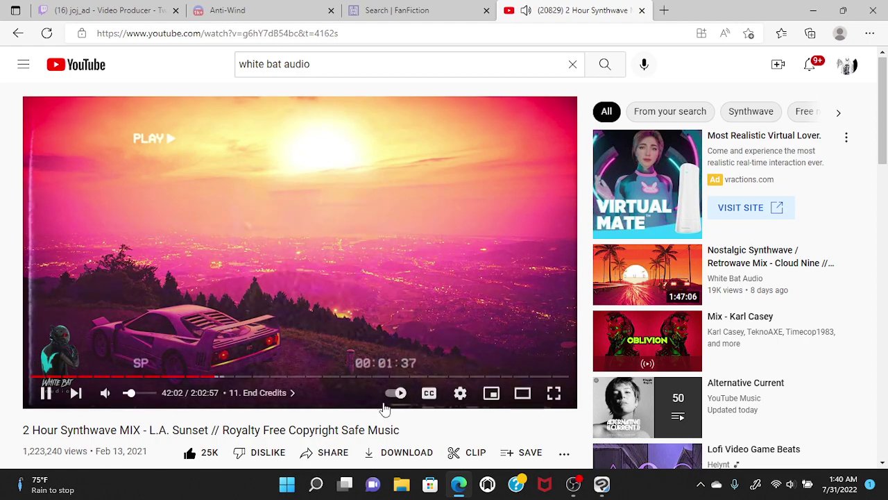
click(601, 486)
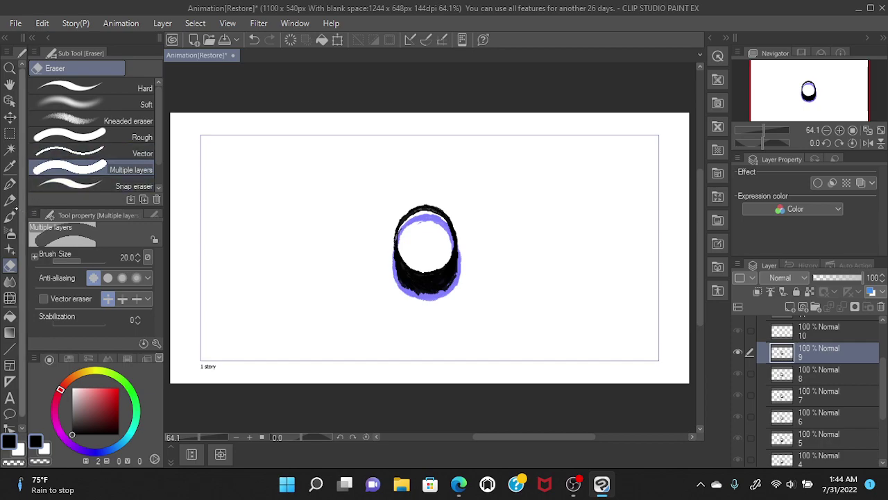
click(10, 198)
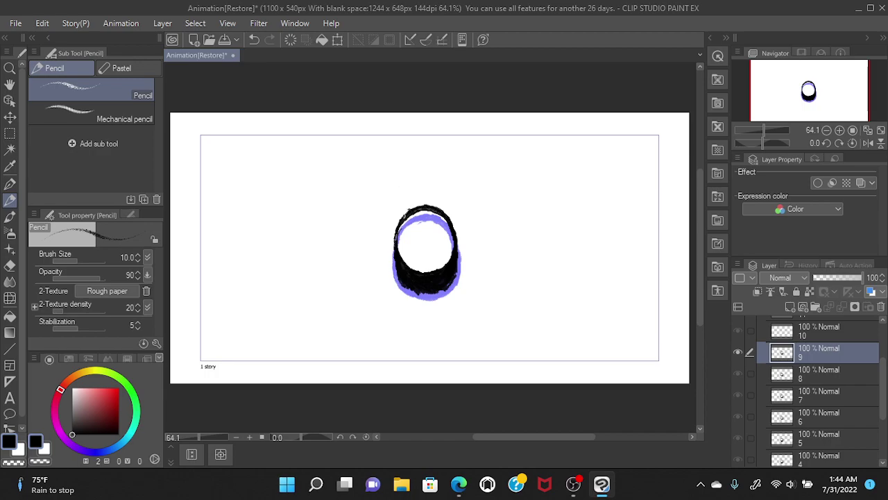
drag(417, 209, 450, 229)
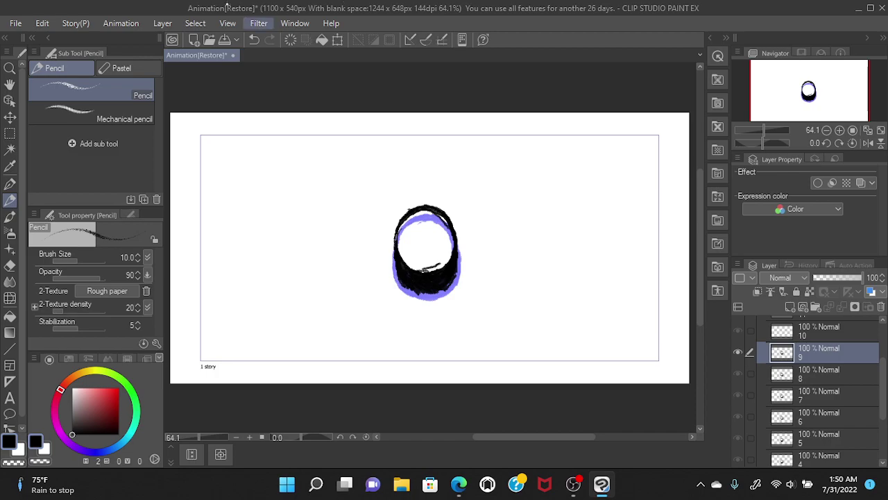
Step: Play the animation to check how the revised cel 9 moves, and stop the playback
click(134, 25)
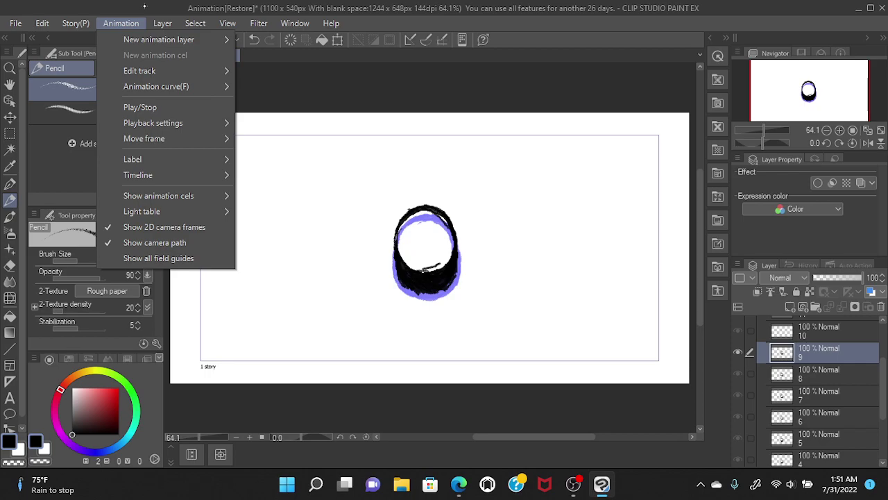
click(295, 22)
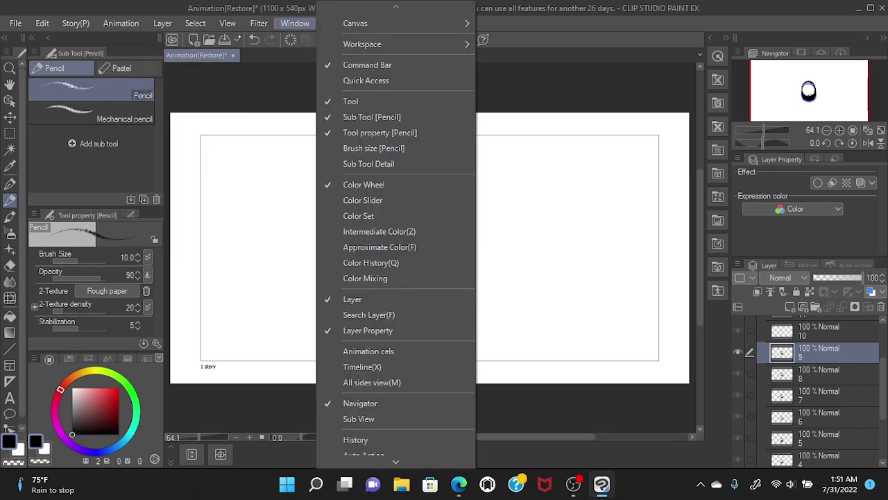
mouse_move(122, 23)
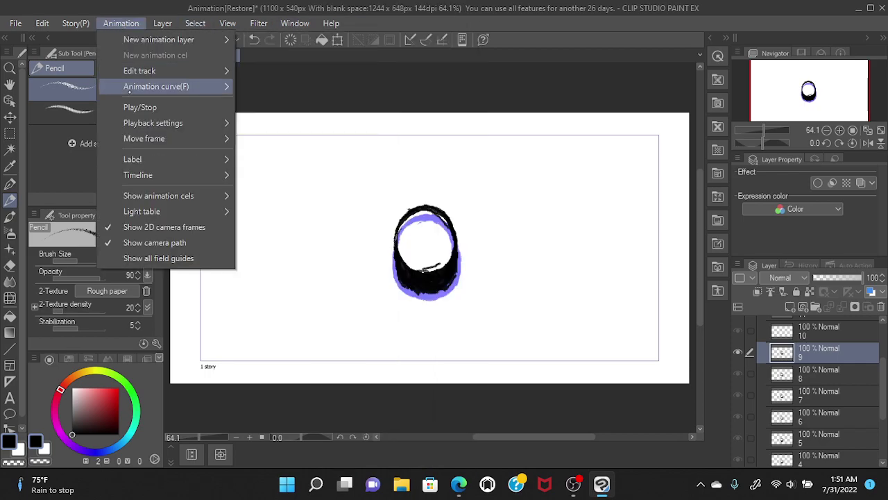
mouse_move(129, 91)
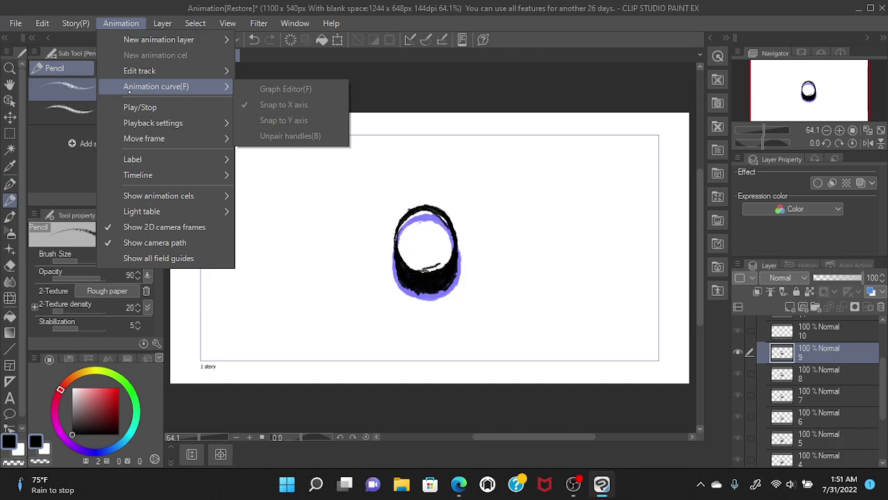
click(185, 106)
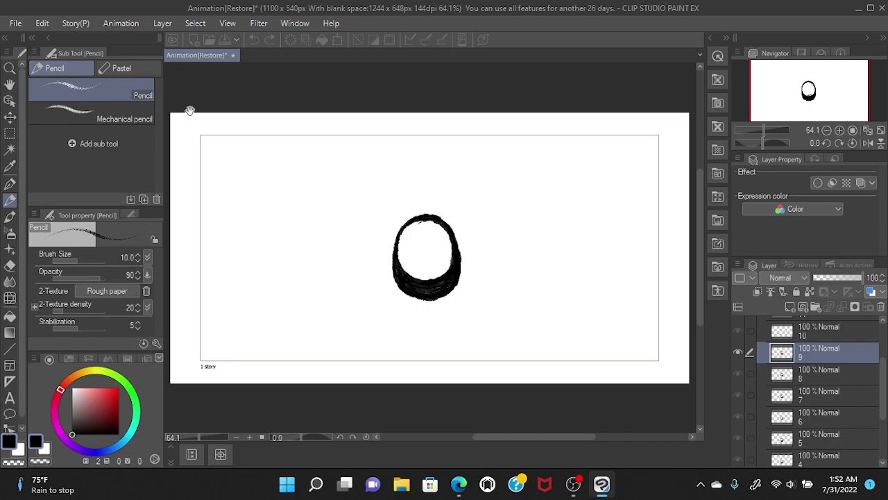
key(alt+bracketleft)
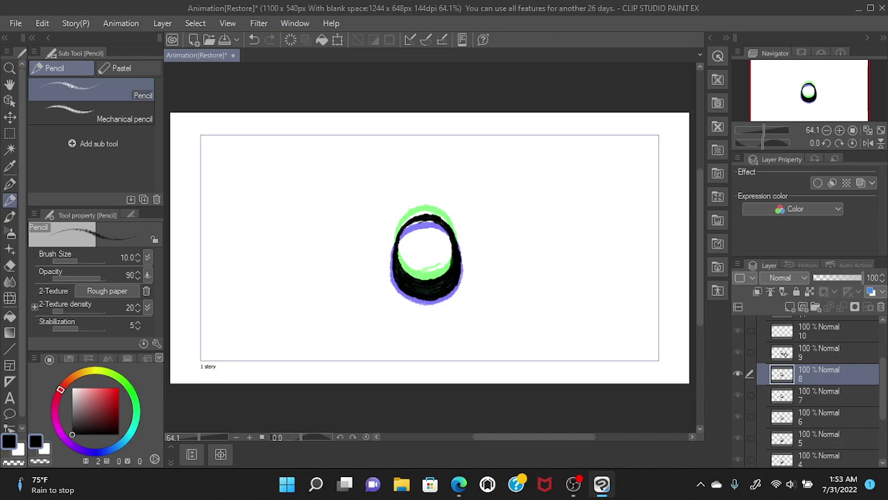
Step: On cel 9, thicken the ring's top and both sides with size 10 black Pencil strokes
click(783, 352)
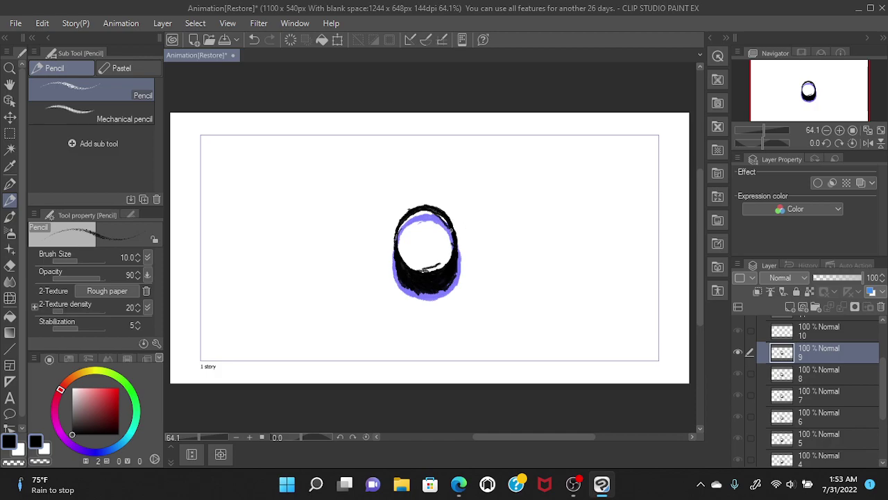
drag(454, 238, 446, 218)
drag(433, 209, 409, 208)
click(459, 484)
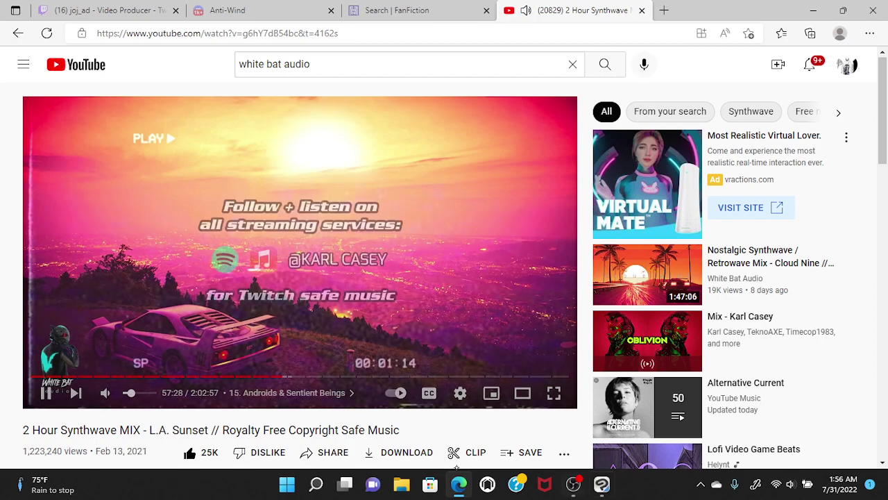
click(458, 483)
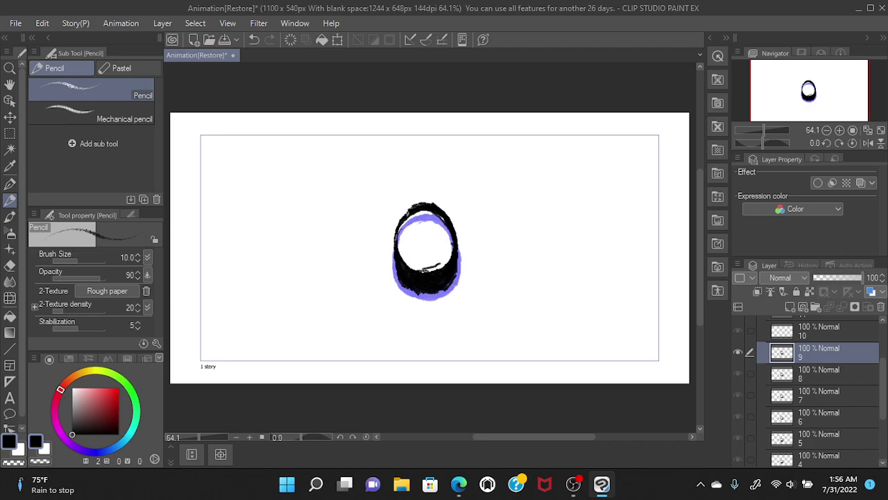
mouse_move(400, 230)
mouse_down()
mouse_move(413, 207)
mouse_move(394, 249)
mouse_up()
mouse_move(409, 212)
mouse_down()
mouse_move(404, 226)
mouse_move(463, 250)
mouse_move(441, 218)
mouse_move(456, 255)
mouse_up()
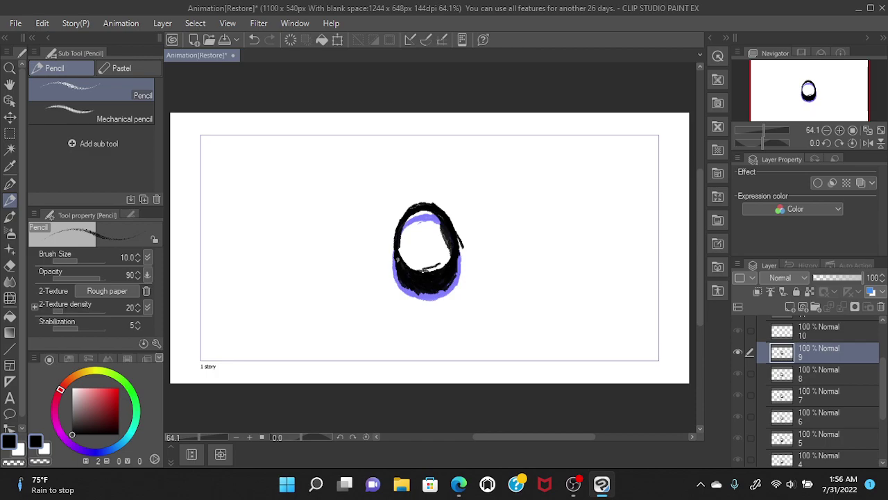
drag(397, 259, 403, 262)
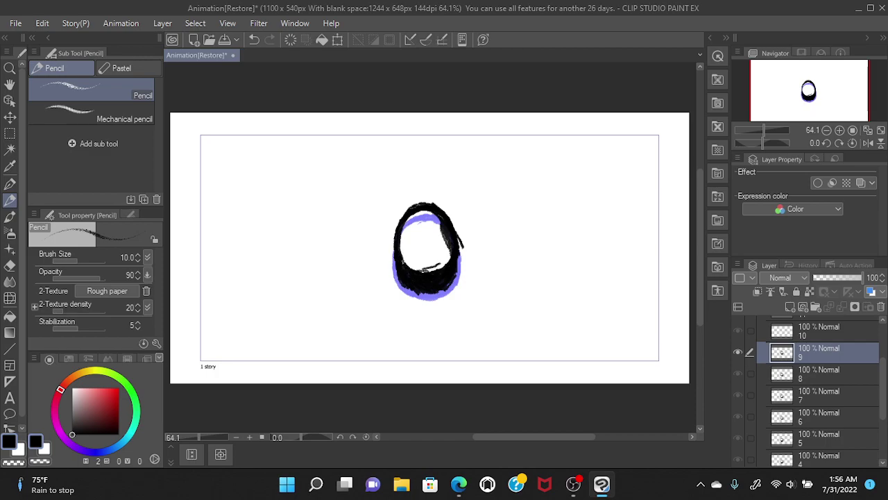
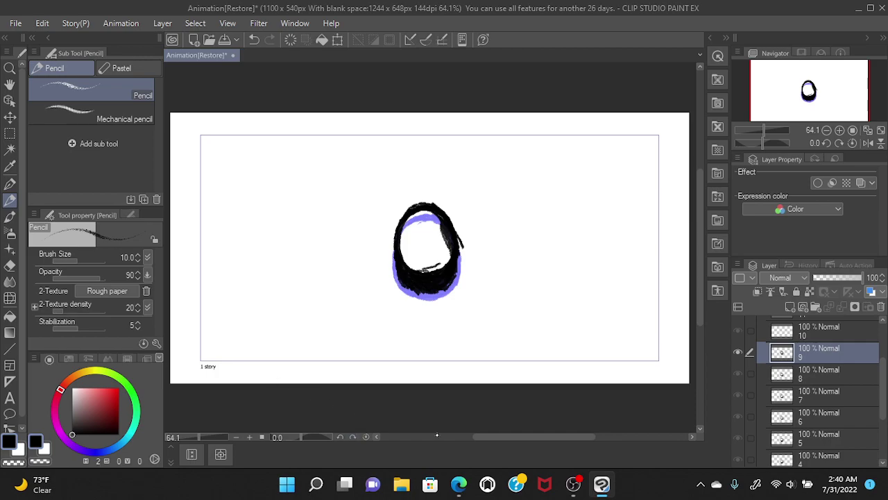
Step: Switch to the OBS window to view the stream chat and streaming controls
mouse_move(573, 484)
click(599, 465)
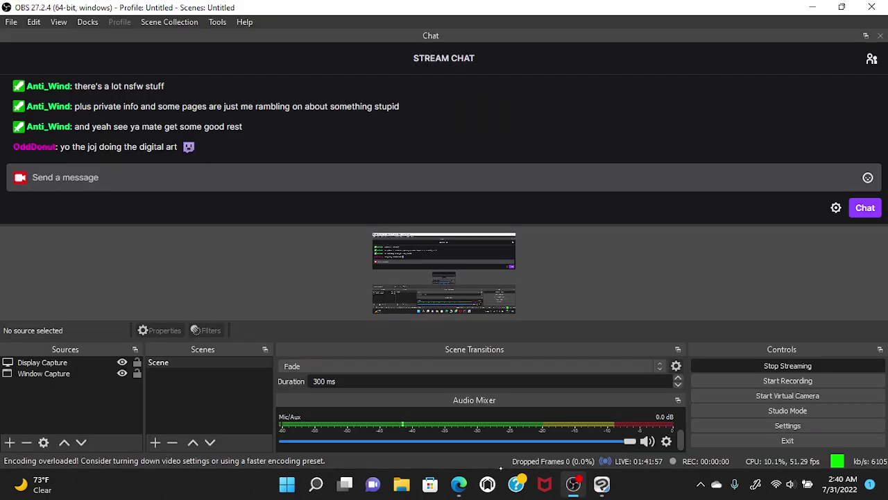